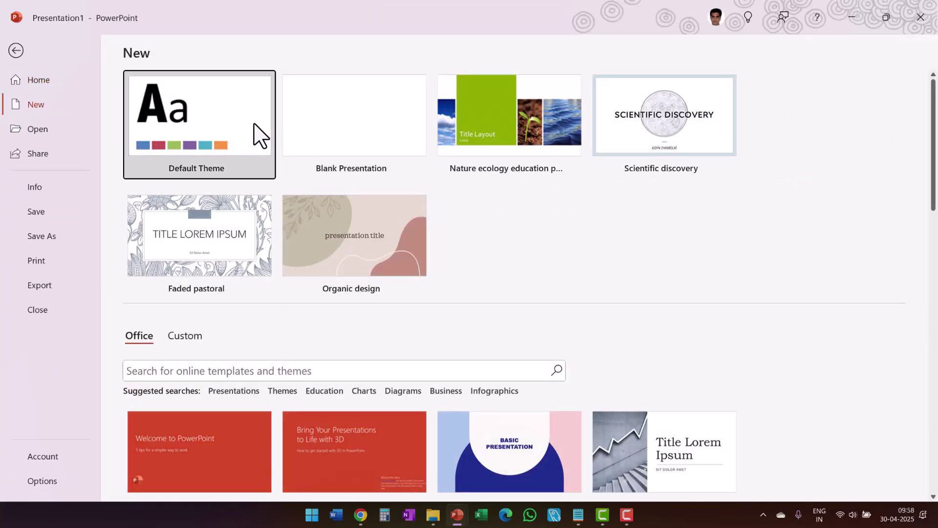
Create a new presentation from the Default Theme.
click(260, 133)
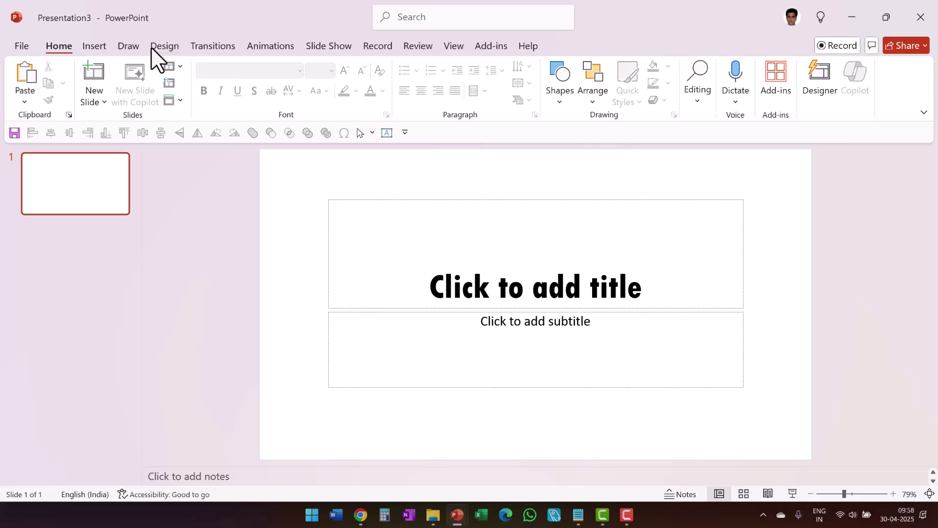
Apply the dark dotted-texture theme from the Design themes gallery, then start the slide show.
click(164, 45)
click(412, 97)
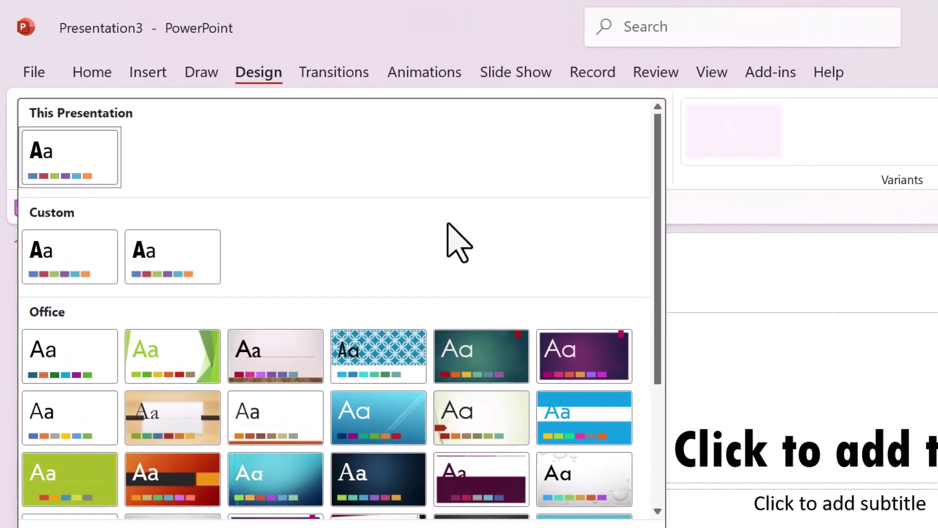
scroll(342, 181, down, 3)
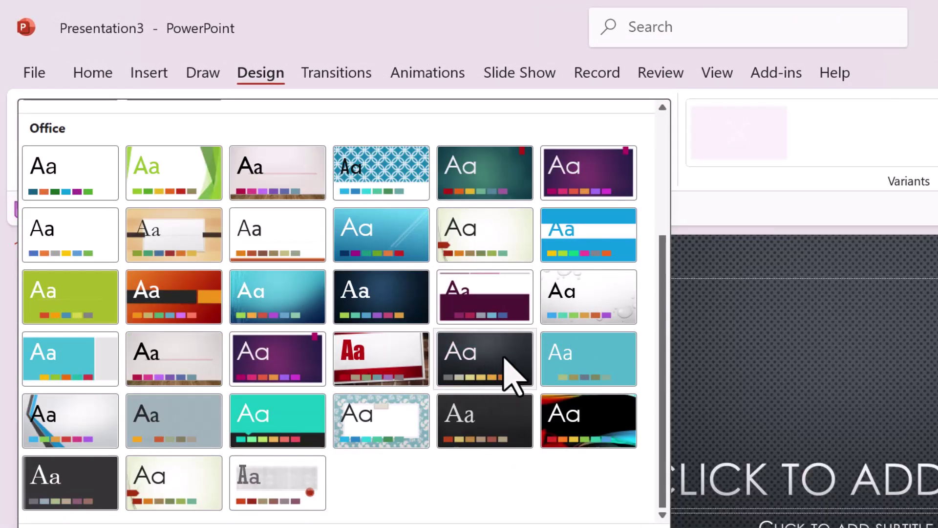
click(507, 378)
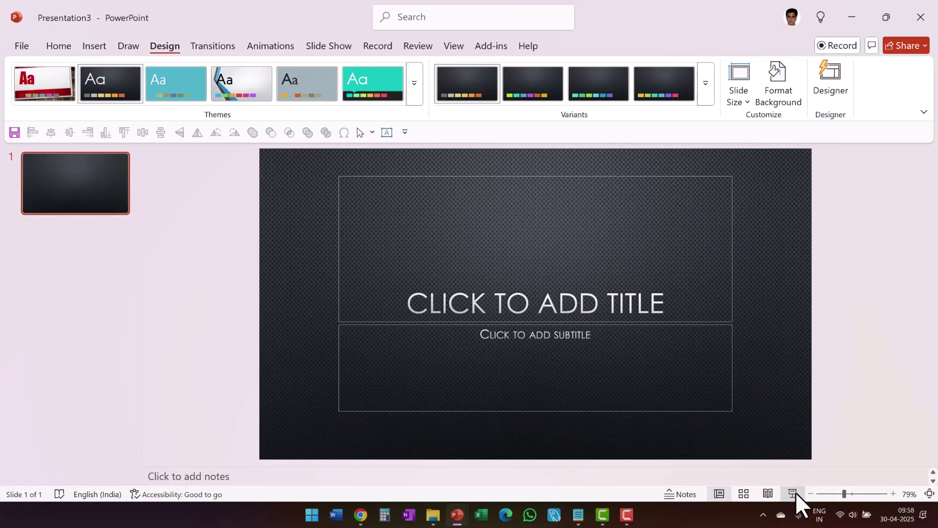
click(795, 493)
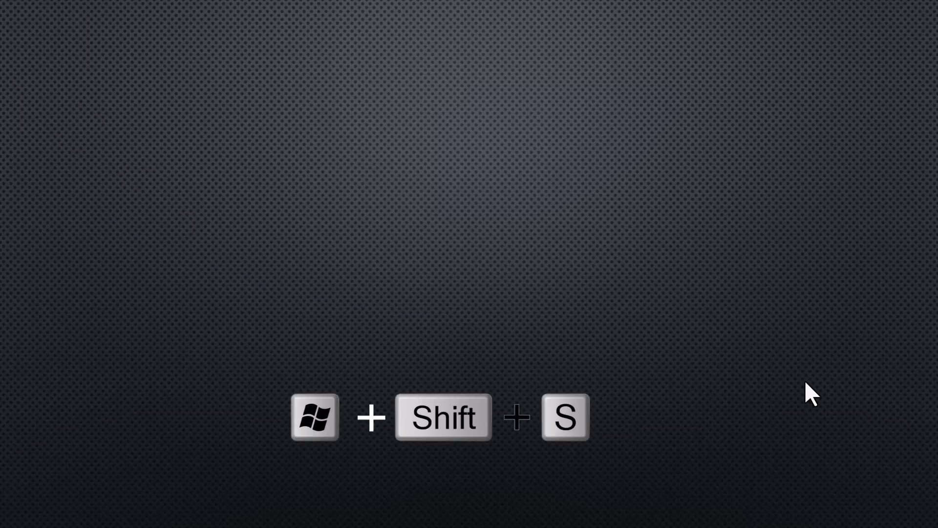
Snip the entire full-screen slide with Win+Shift+S, then exit the slide show.
key(super+shift+s)
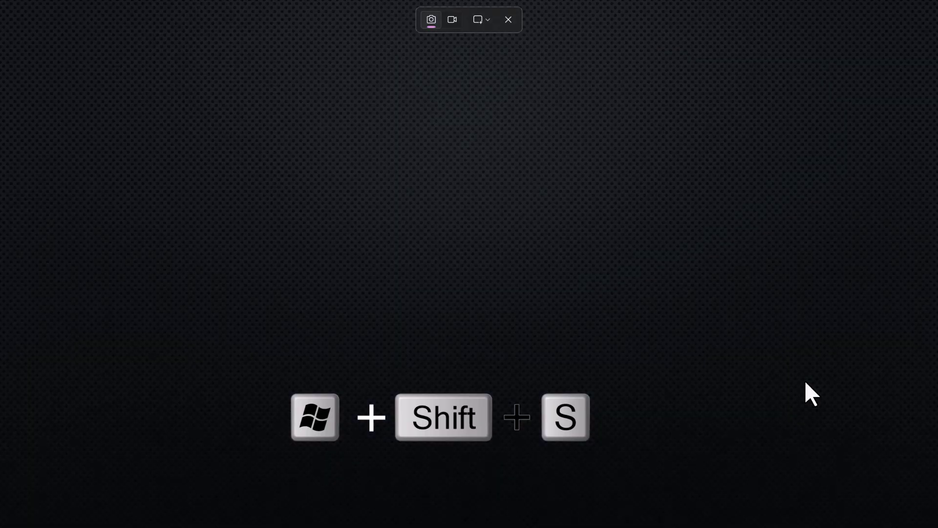
drag(1, 1, 937, 527)
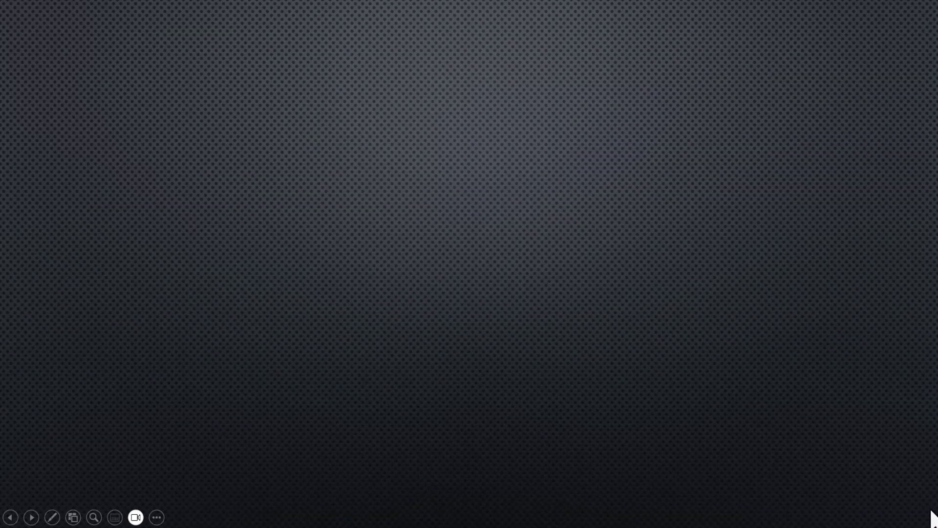
key(Escape)
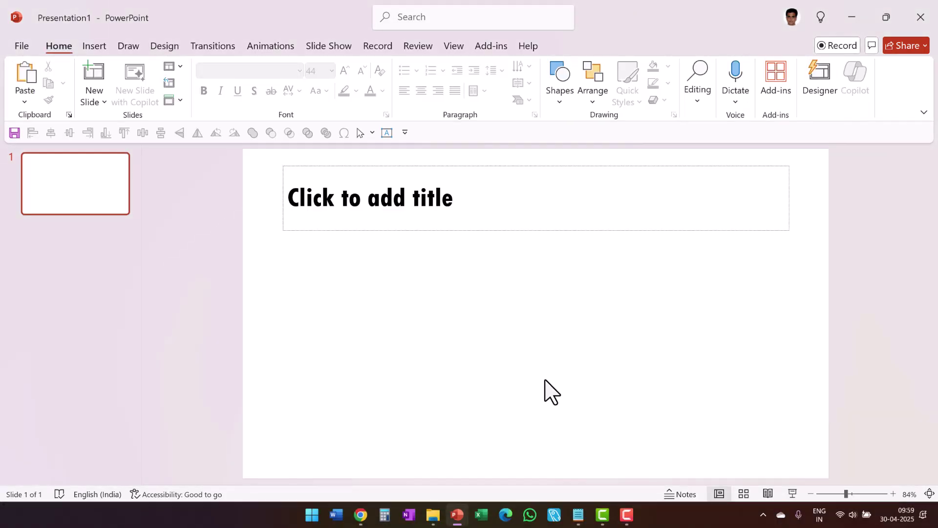
Paste the screenshot onto the slide, shift it, then cut it to the clipboard.
right_click(500, 297)
click(532, 347)
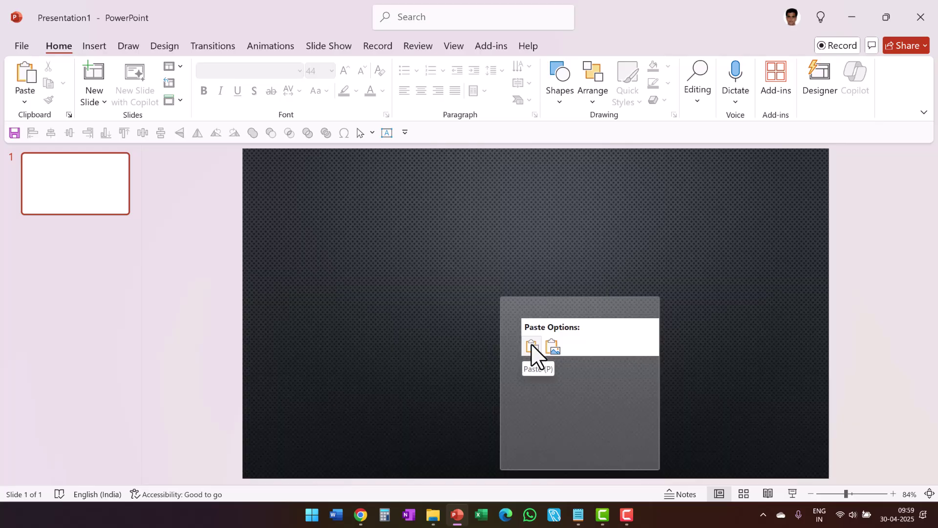
drag(410, 250, 437, 274)
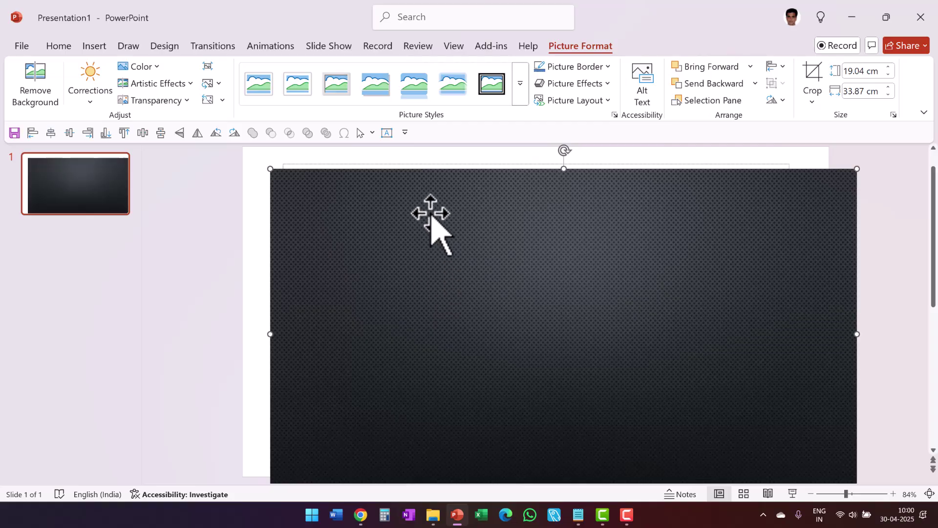
key(ctrl+x)
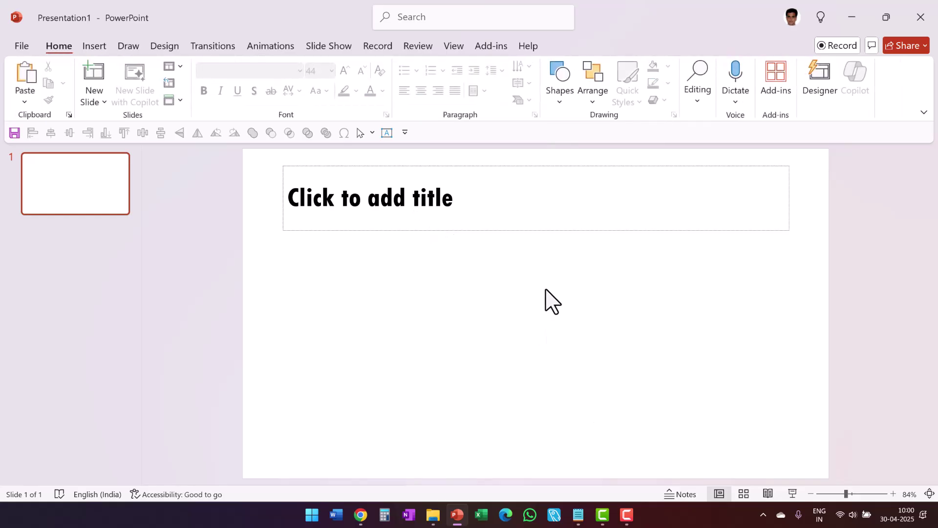
Set the slide background to a picture fill from the clipboard's dark textured image.
right_click(546, 290)
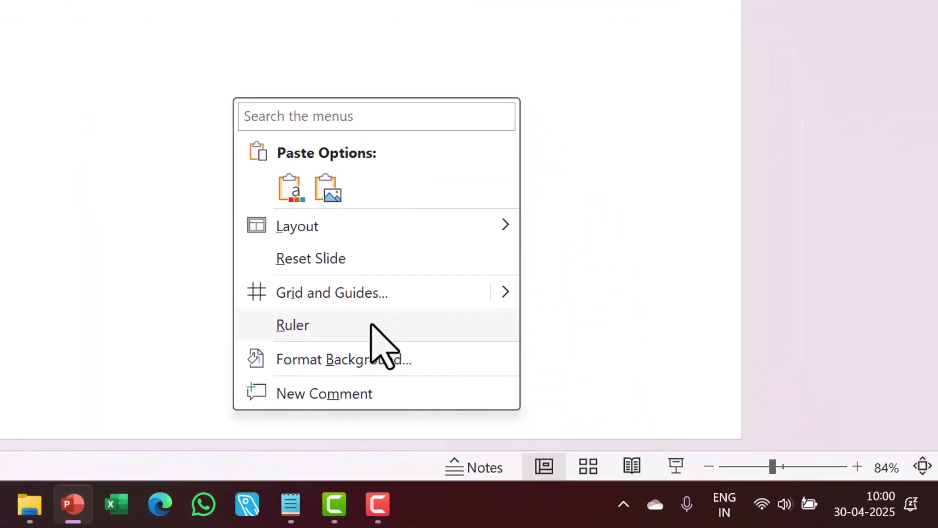
click(623, 441)
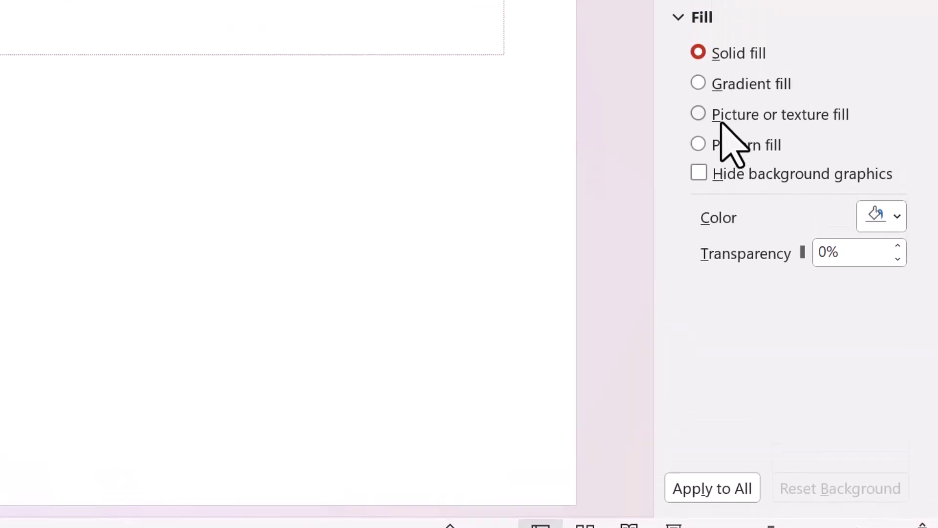
click(719, 120)
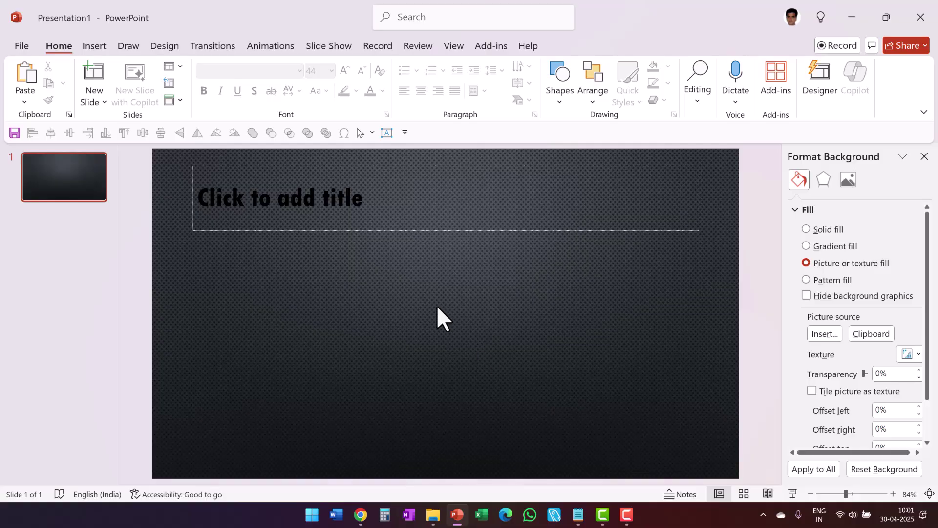
Title the slide 'Slide Title Text Here' with White font colour.
click(203, 201)
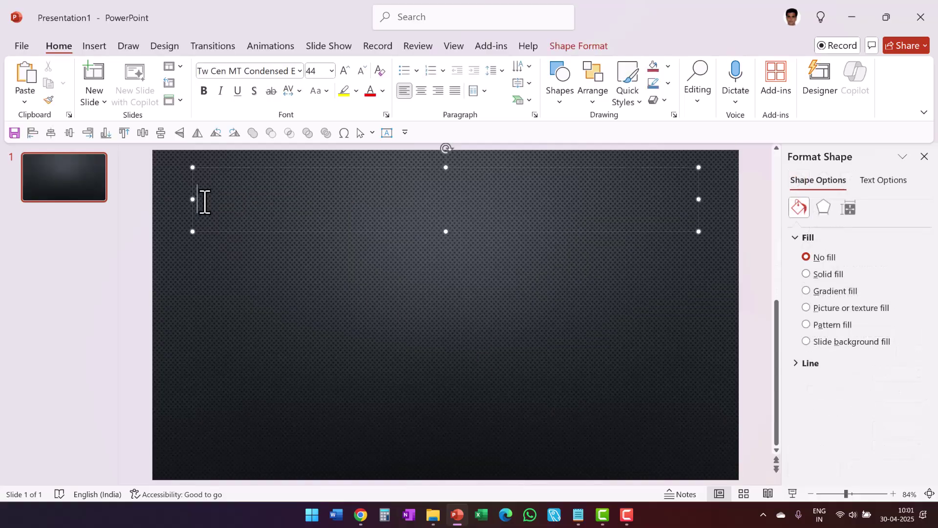
text(Slide Title Text )
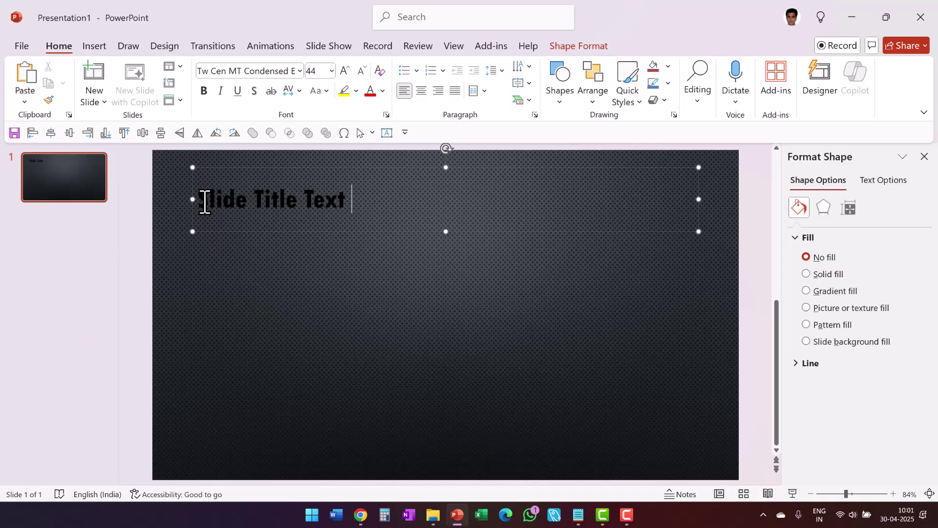
text(Here)
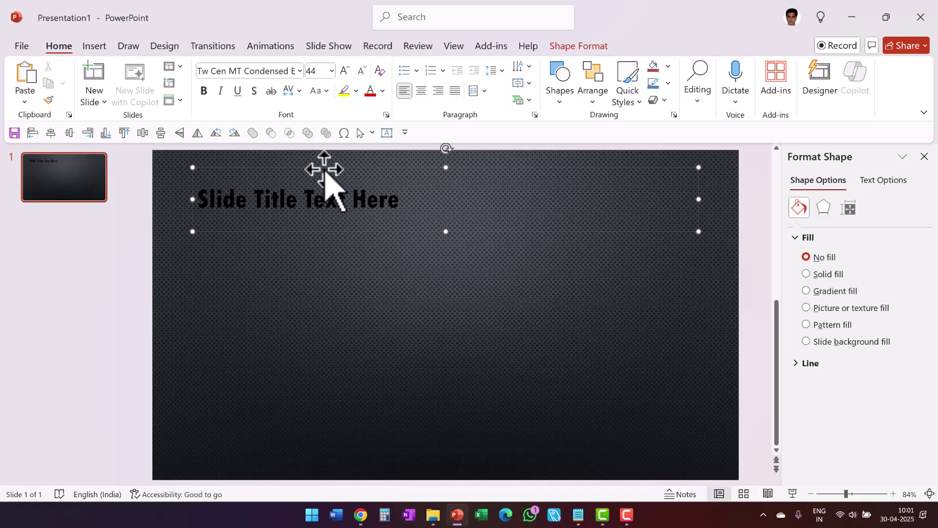
click(383, 91)
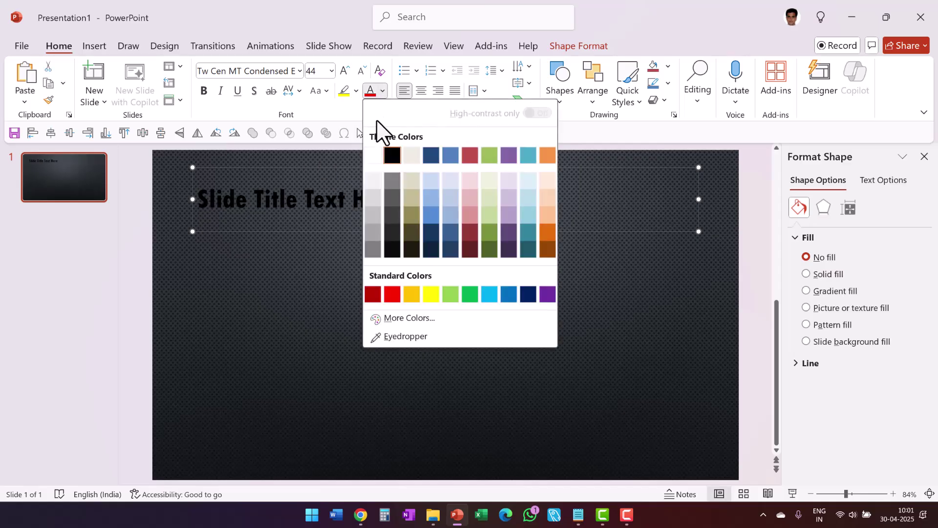
click(371, 159)
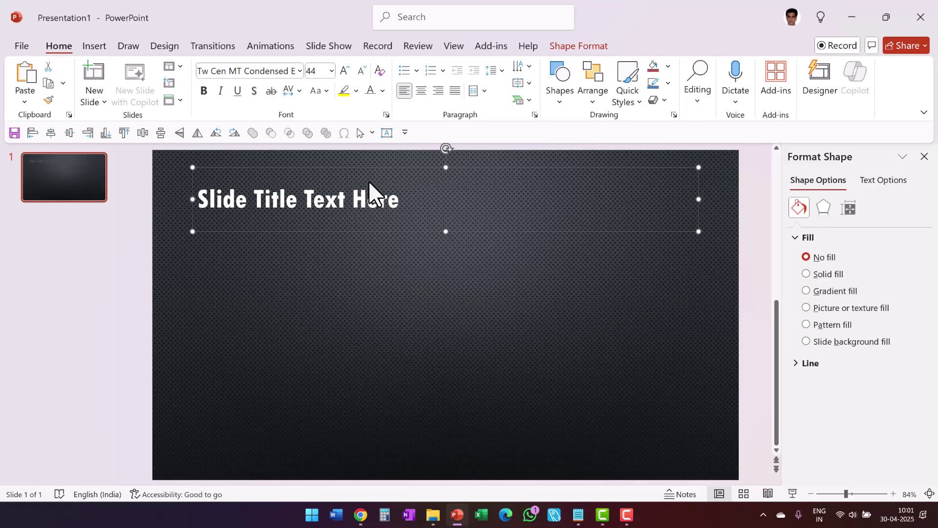
click(374, 291)
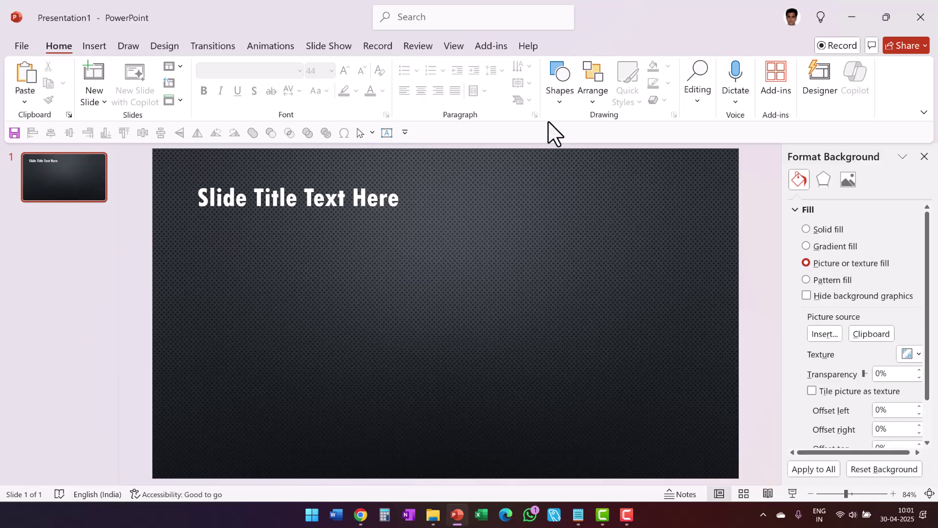
Draw a wide white-filled rectangle across the slide centre.
click(567, 95)
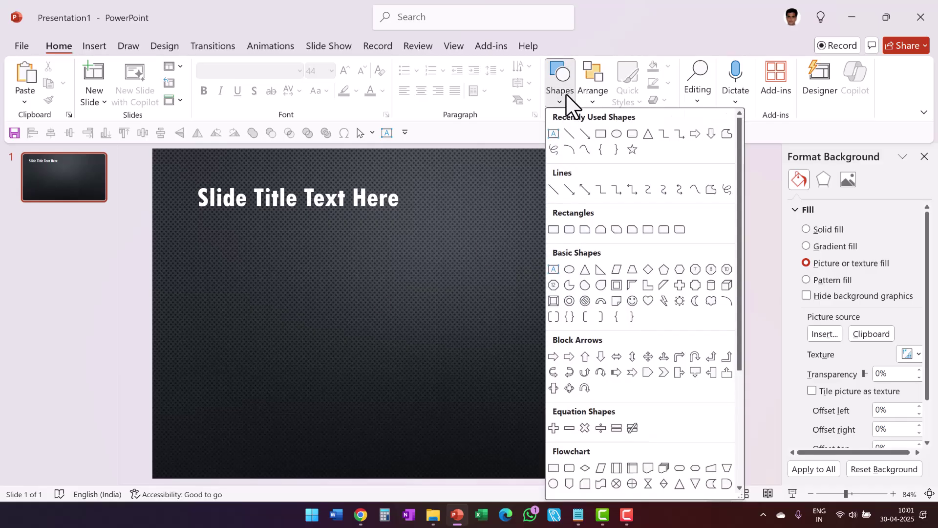
click(554, 229)
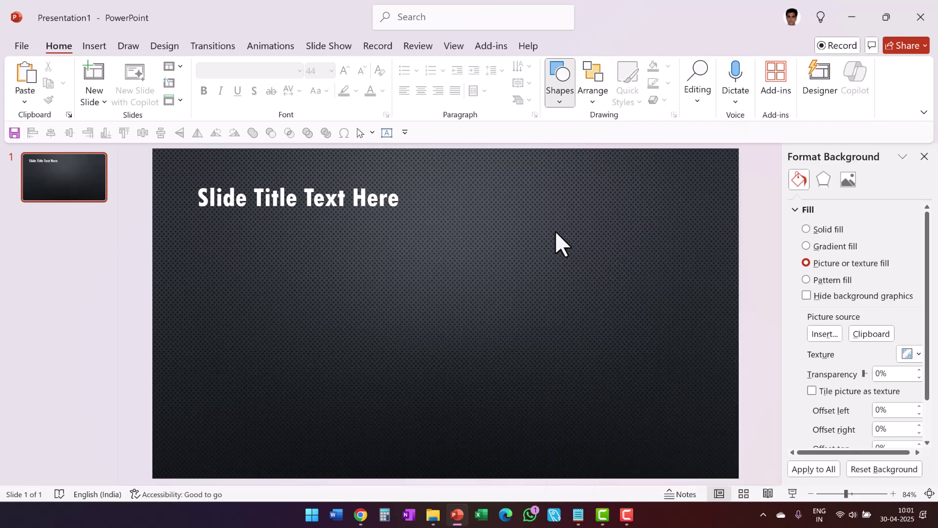
drag(271, 267, 620, 313)
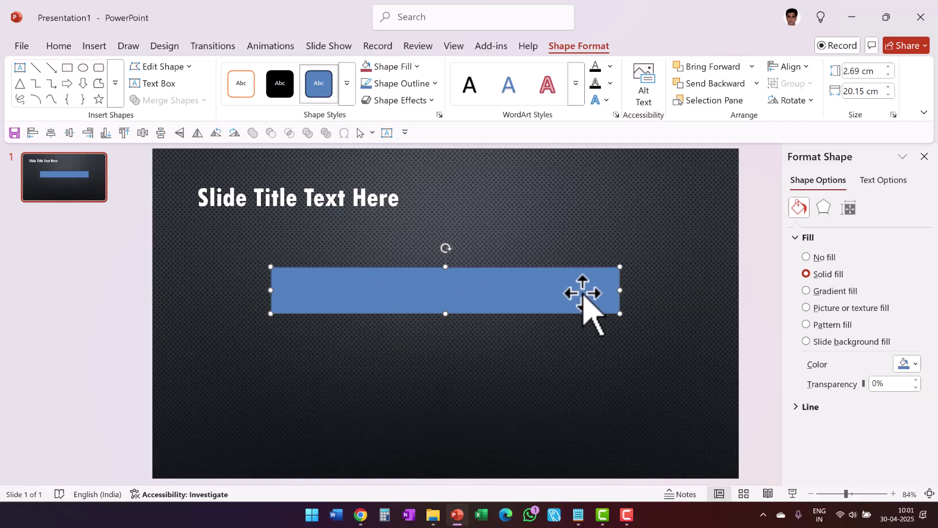
click(419, 67)
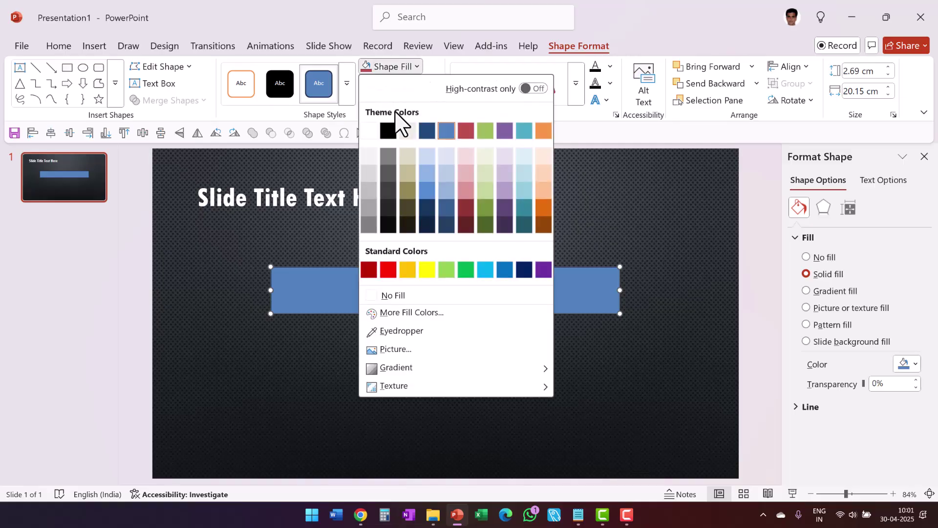
click(369, 130)
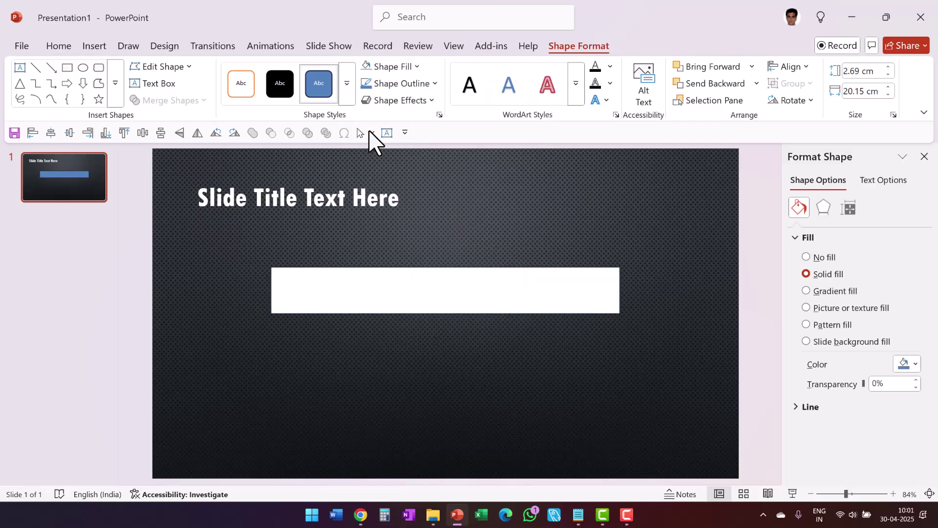
Remove the bar's outline and set its fill transparency to 85%.
click(433, 84)
click(410, 312)
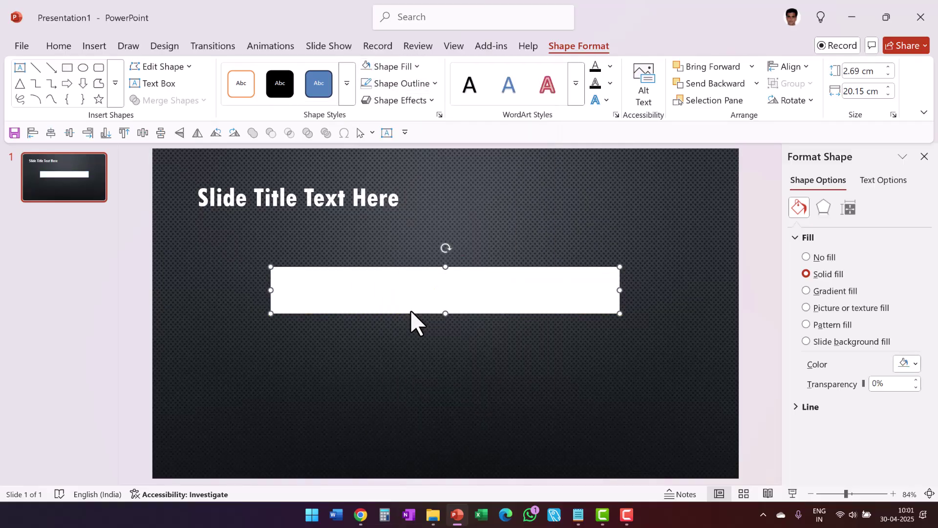
drag(889, 383, 849, 392)
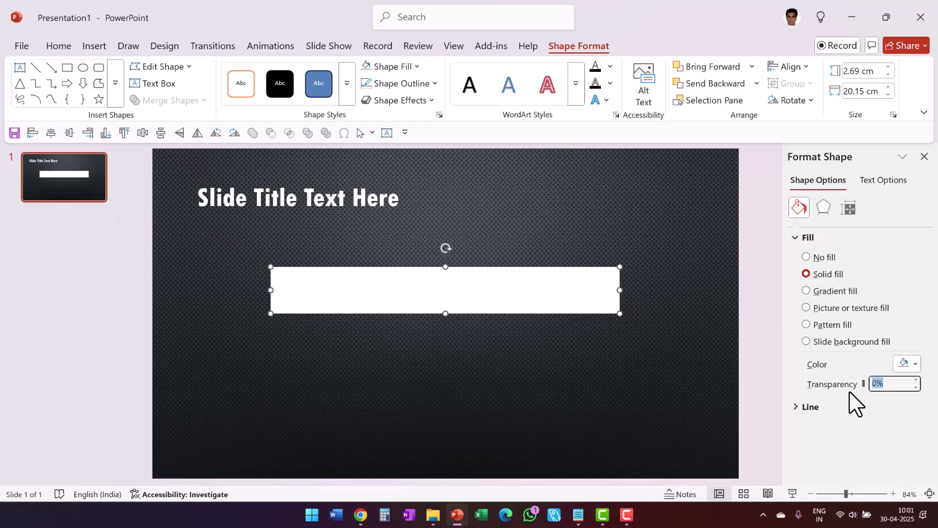
text(85)
key(Return)
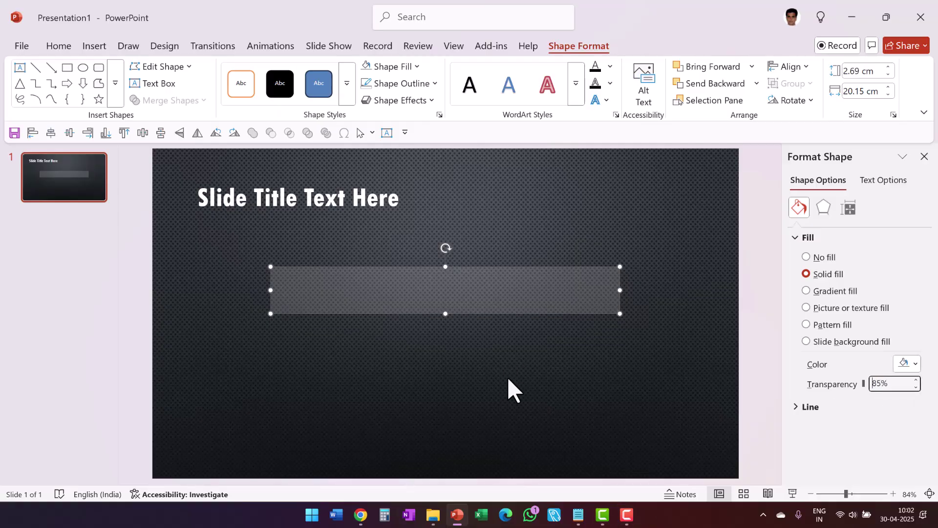
click(506, 292)
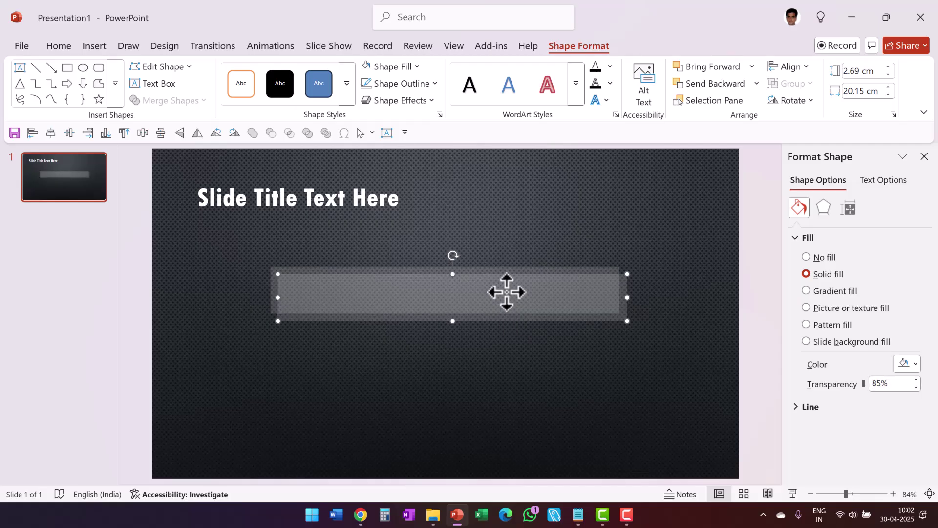
Add two progressively thinner copies of the bar stacked evenly beneath it.
drag(503, 291, 496, 347)
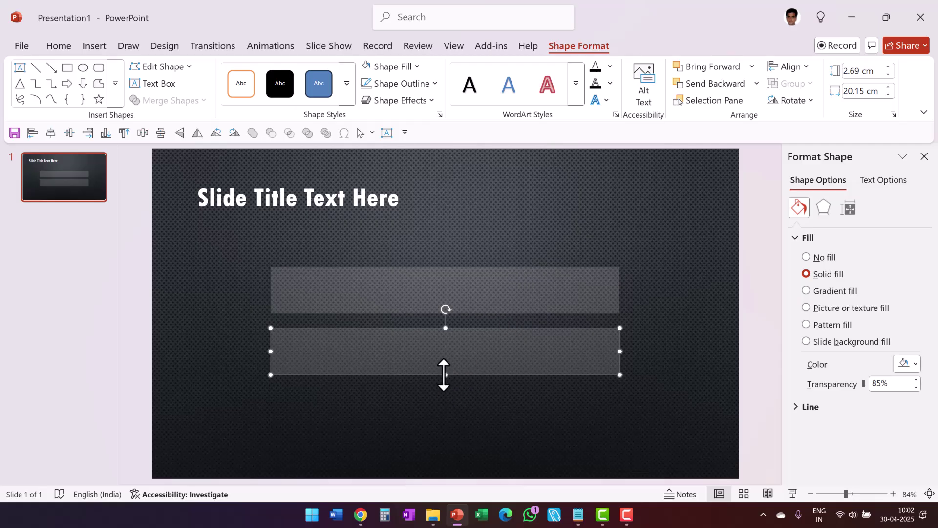
drag(446, 375, 455, 350)
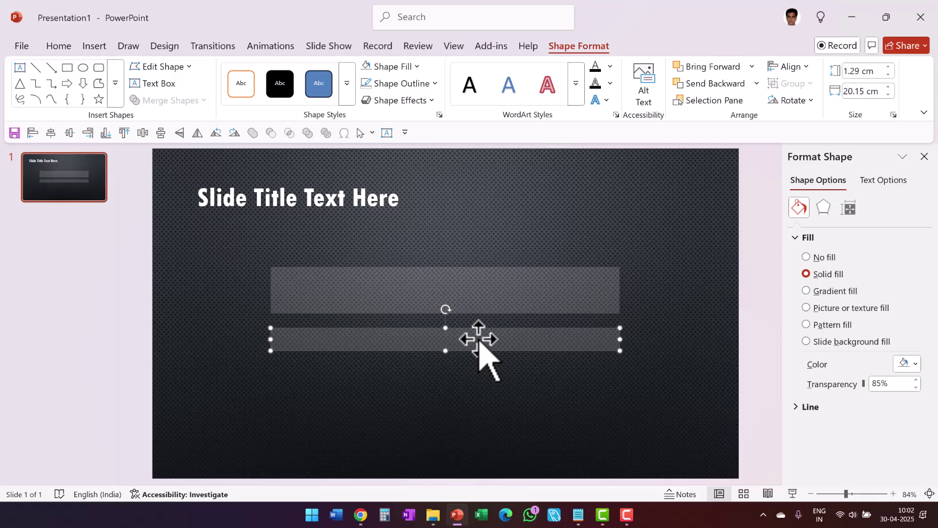
key(ctrl+d)
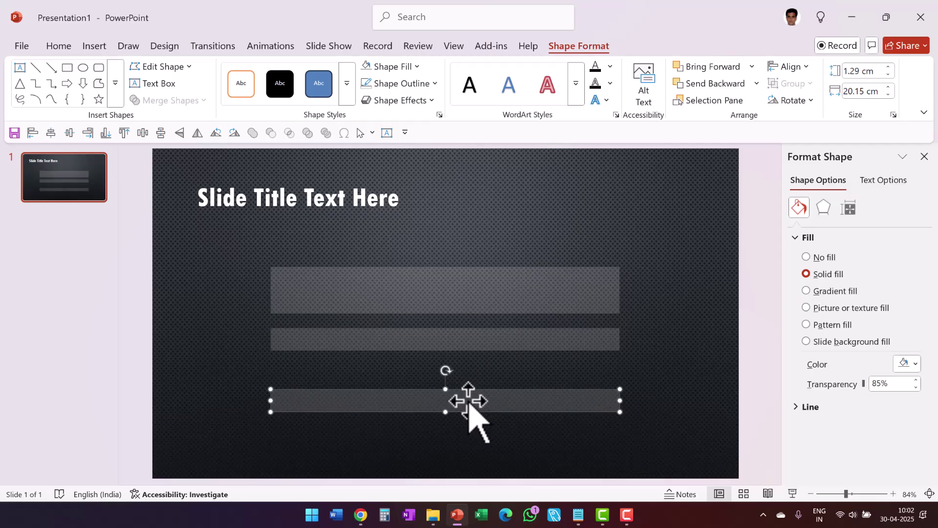
drag(471, 398, 463, 387)
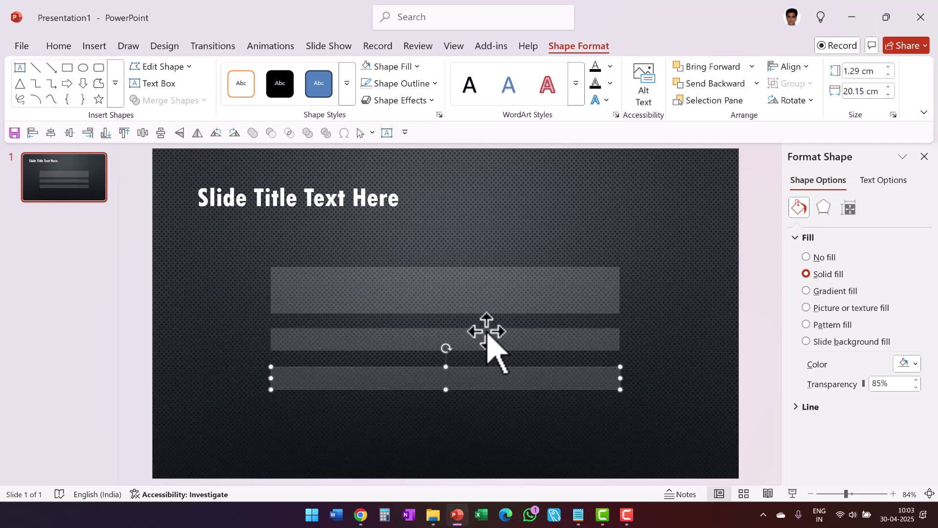
Select all three bars, centre-align them, and group them with Ctrl+G.
drag(674, 424, 144, 186)
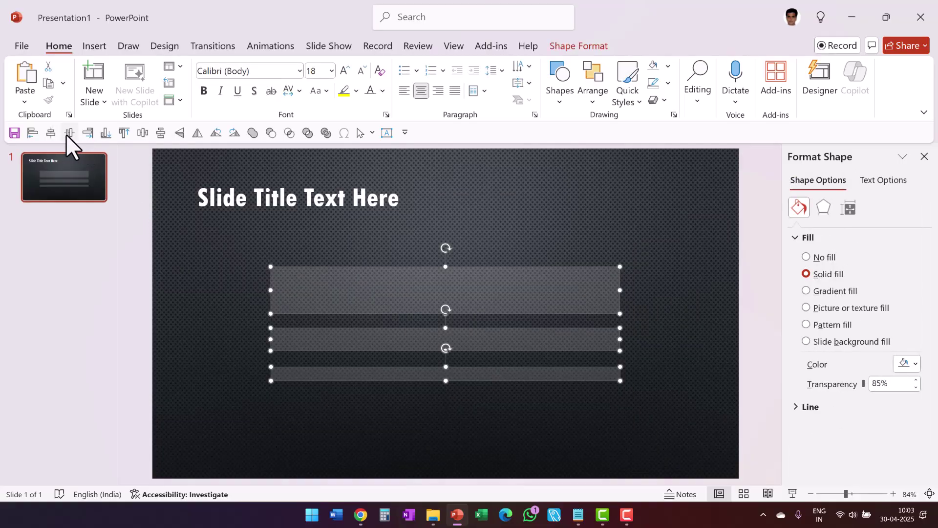
click(53, 134)
key(ctrl+g)
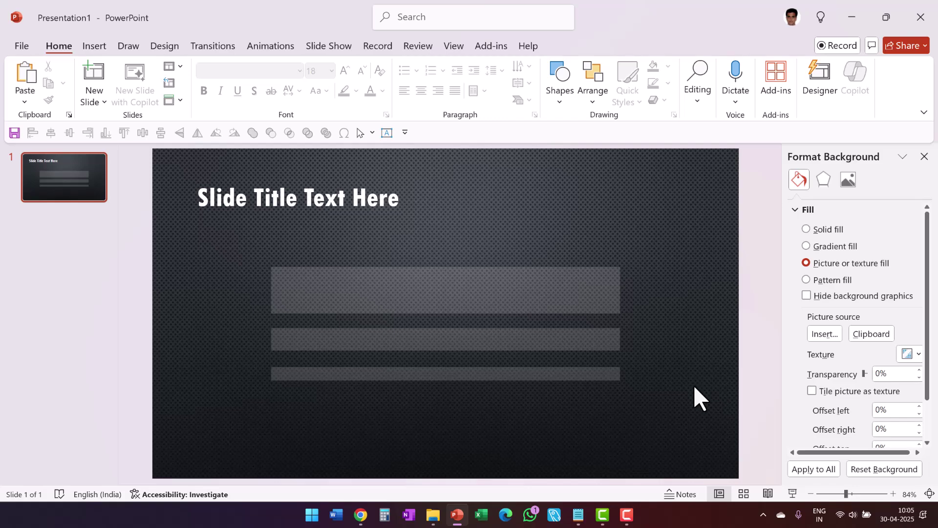
Rotate the bar group to 315° in Size and Position.
click(811, 495)
click(811, 494)
click(811, 495)
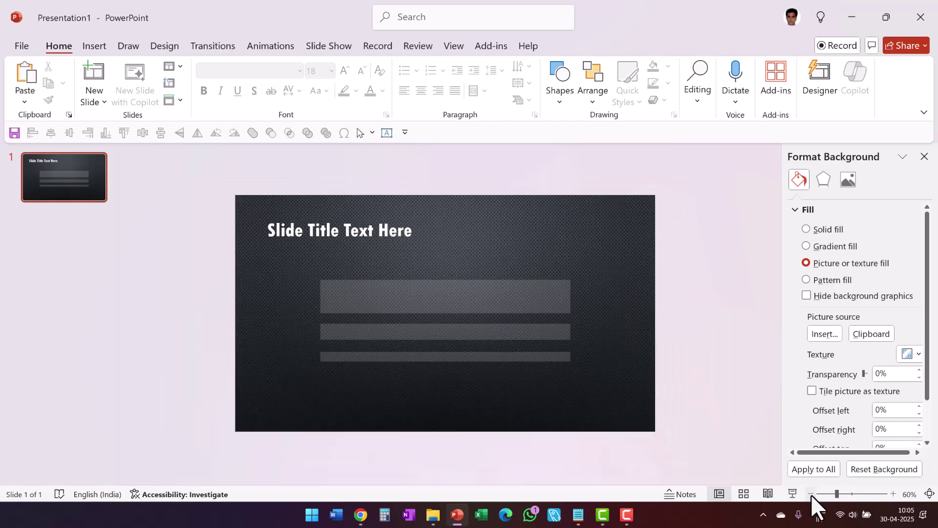
click(810, 495)
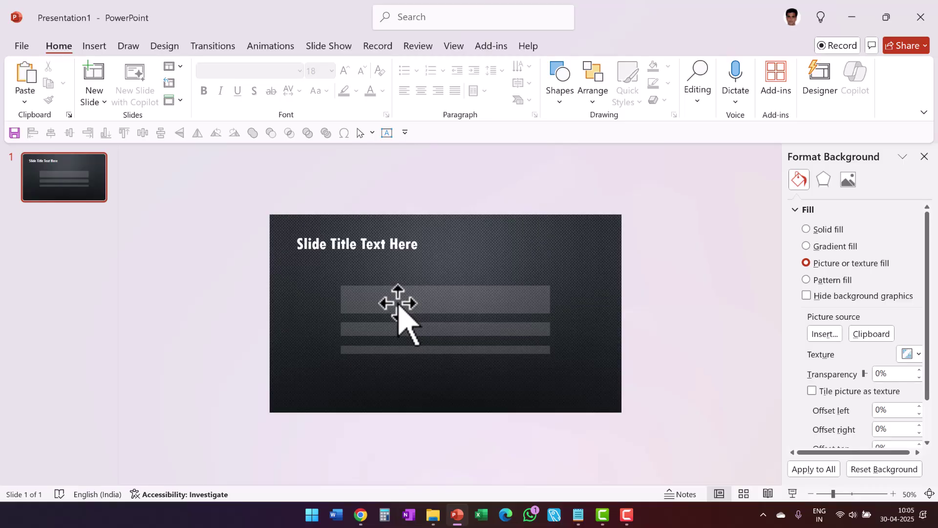
click(415, 309)
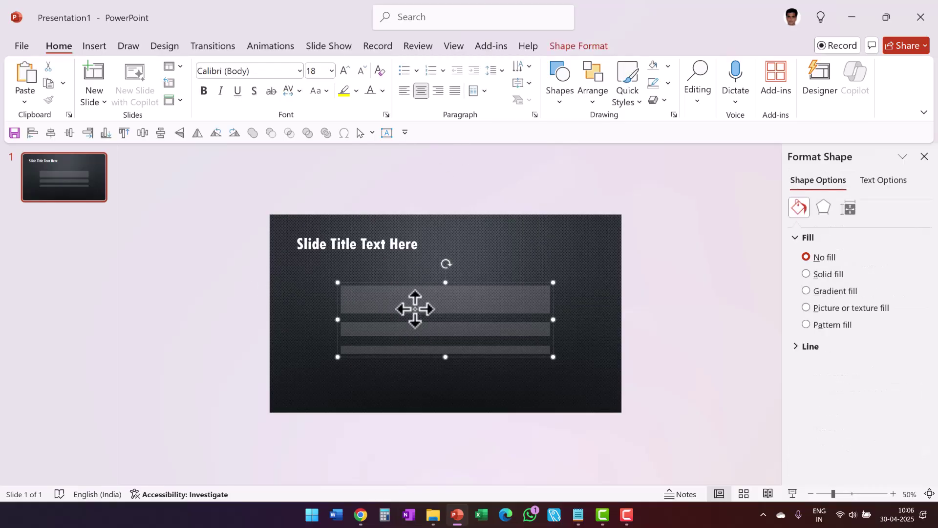
right_click(415, 309)
click(484, 264)
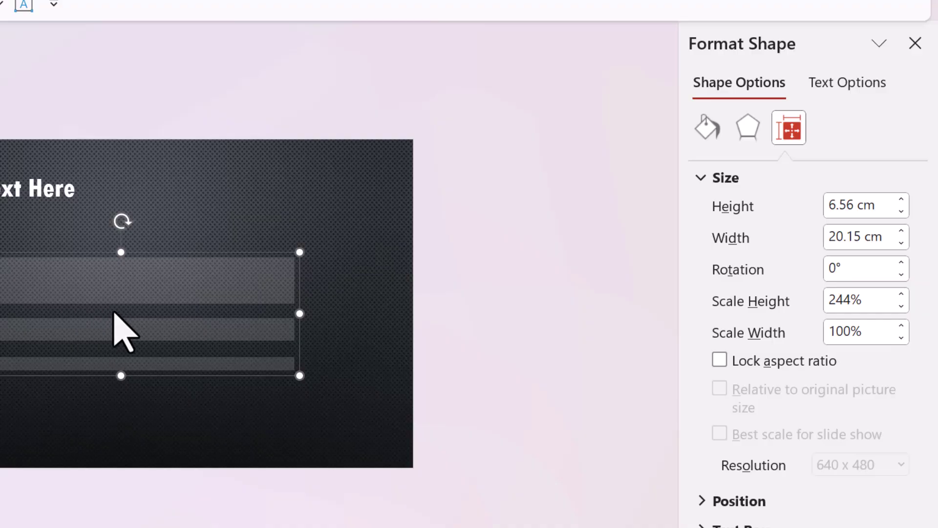
click(865, 268)
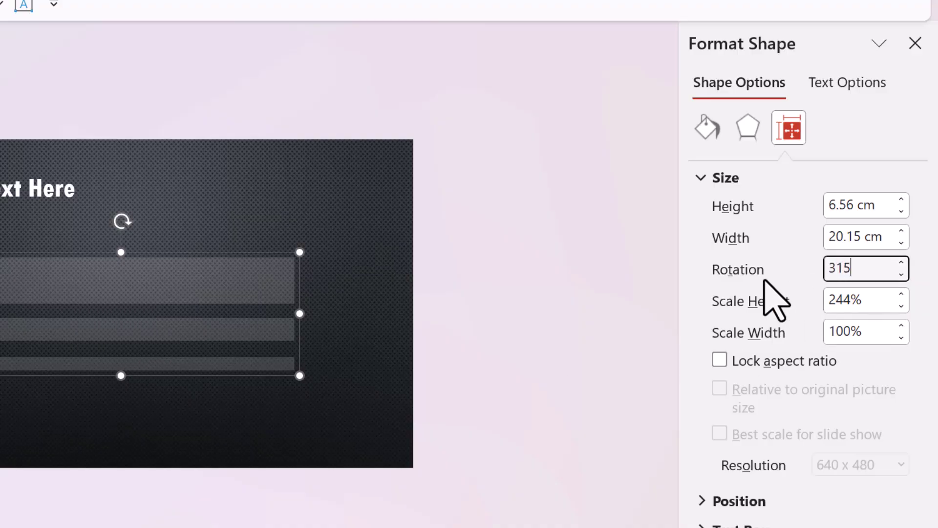
key(Return)
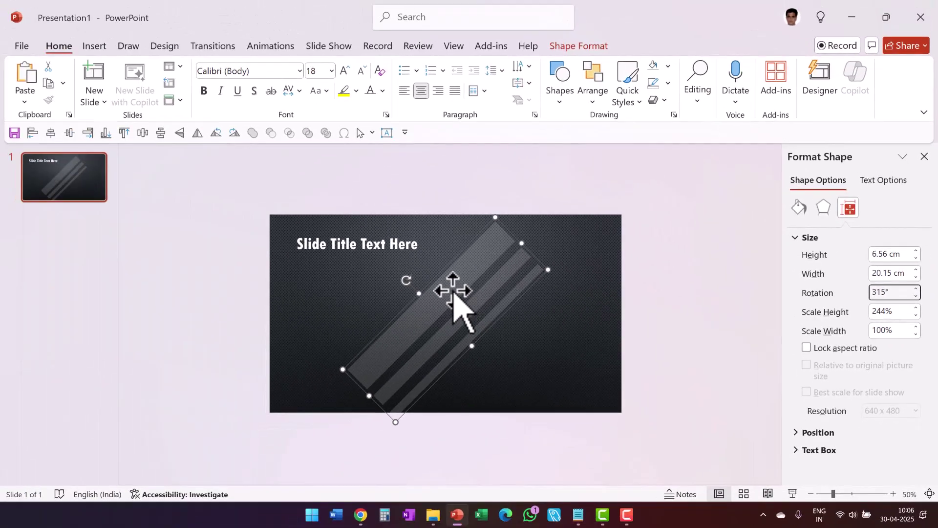
Move the diagonal stripes into the slide's top-left corner.
drag(453, 291, 303, 236)
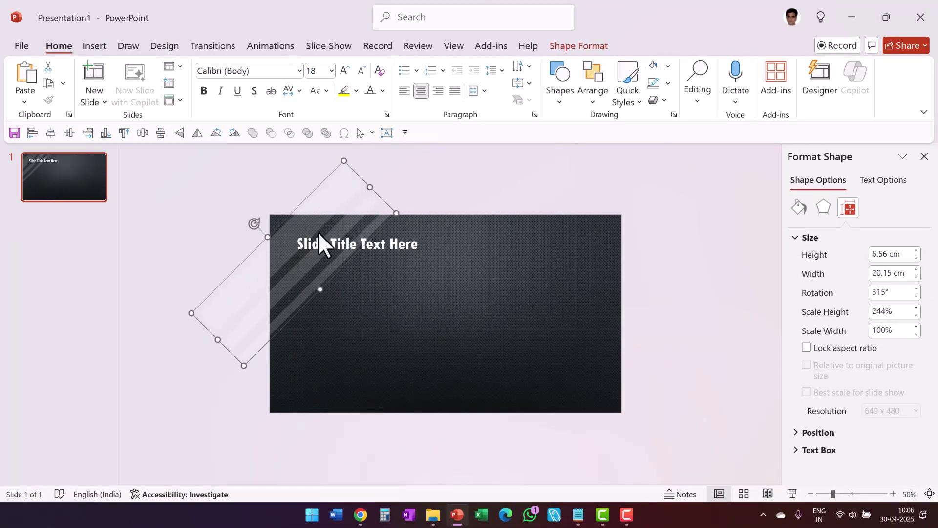
key(Right)
key(Right)
key(Down)
key(Down)
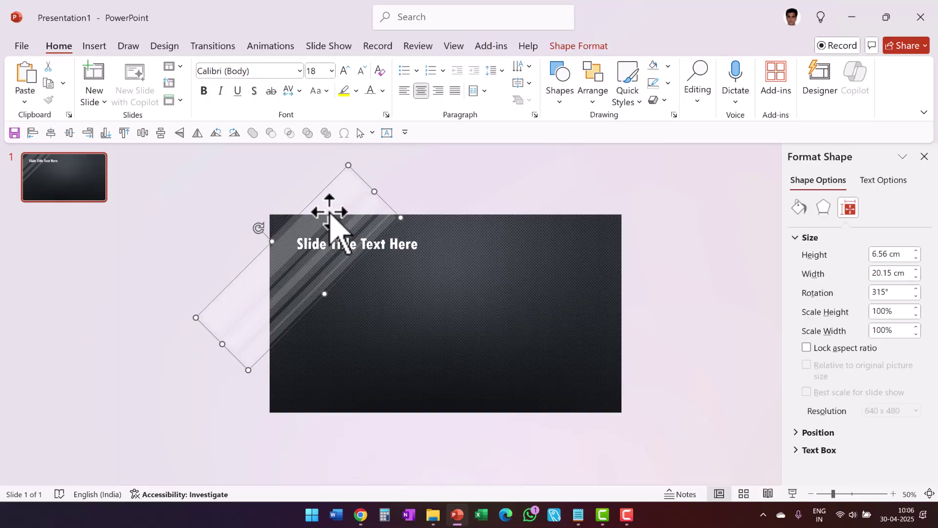
Place a vertically and horizontally flipped copy of the stripes in the bottom-right corner.
drag(330, 215, 629, 314)
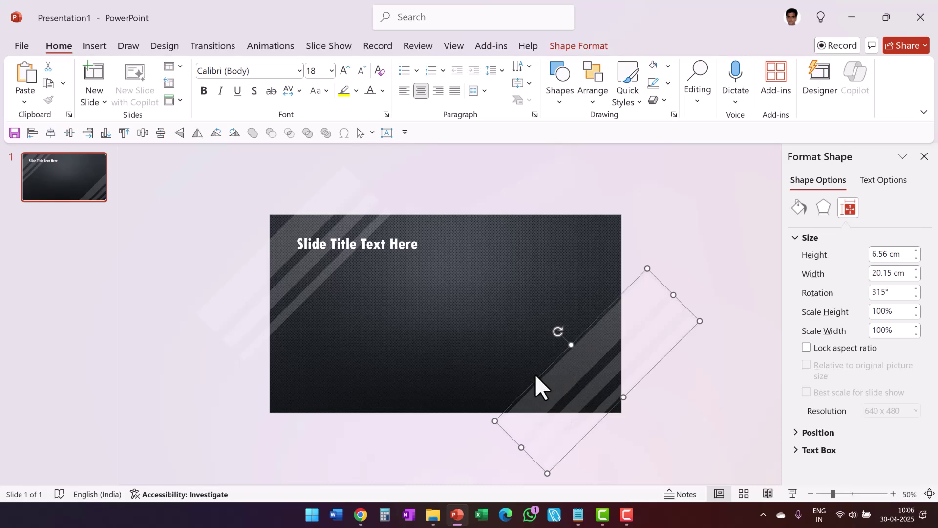
click(179, 143)
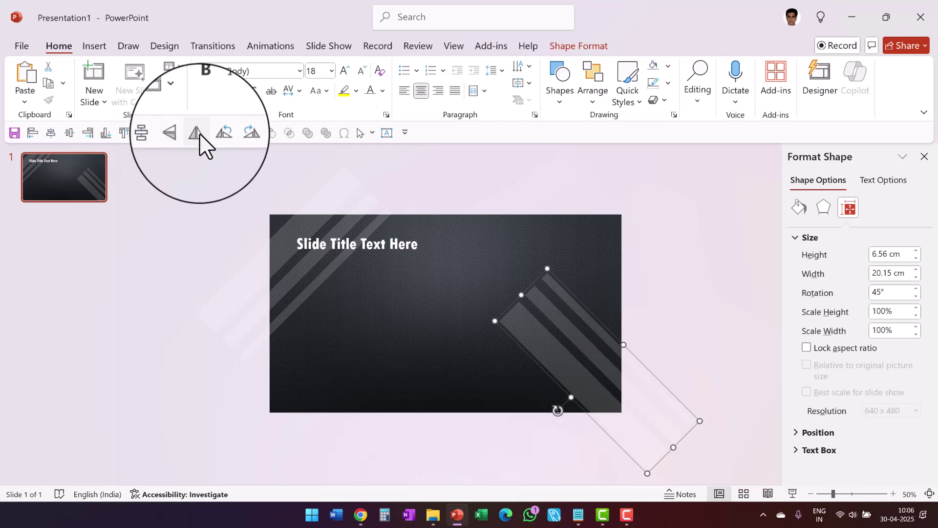
click(200, 144)
click(198, 135)
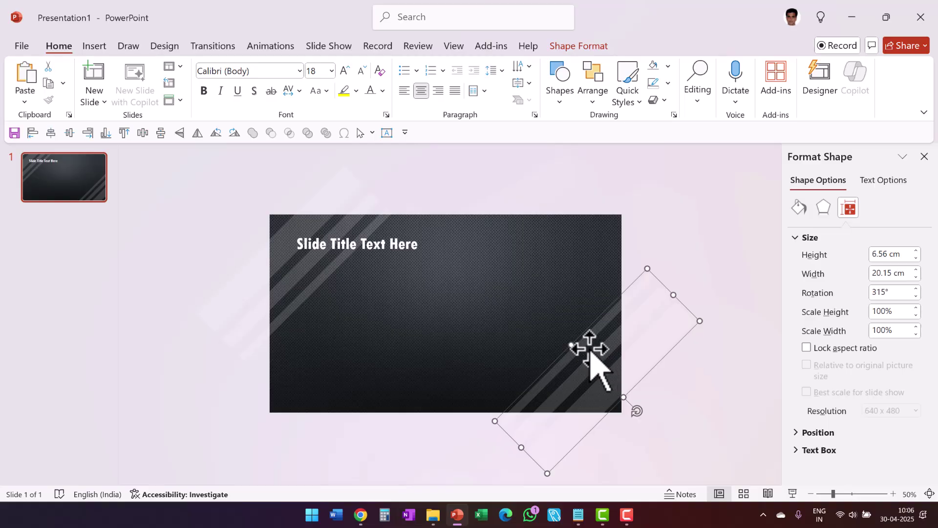
drag(603, 360, 590, 367)
click(614, 445)
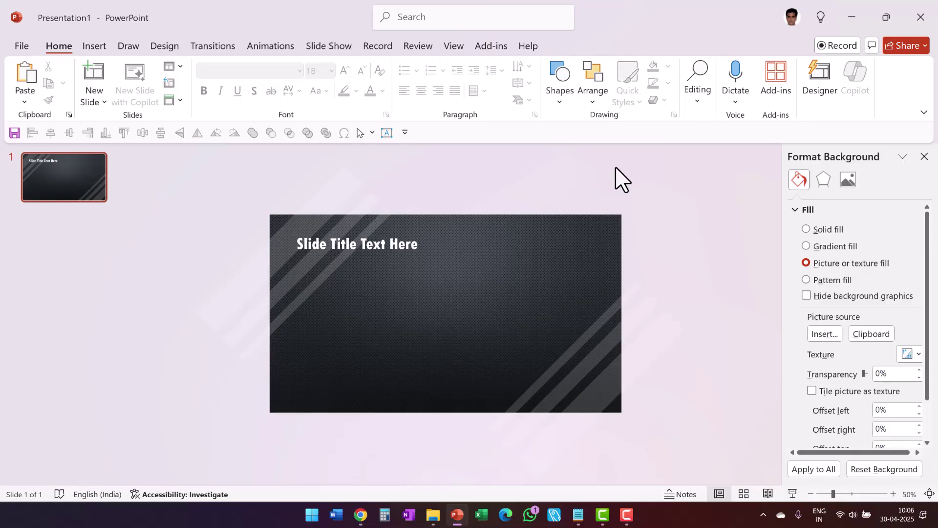
click(361, 515)
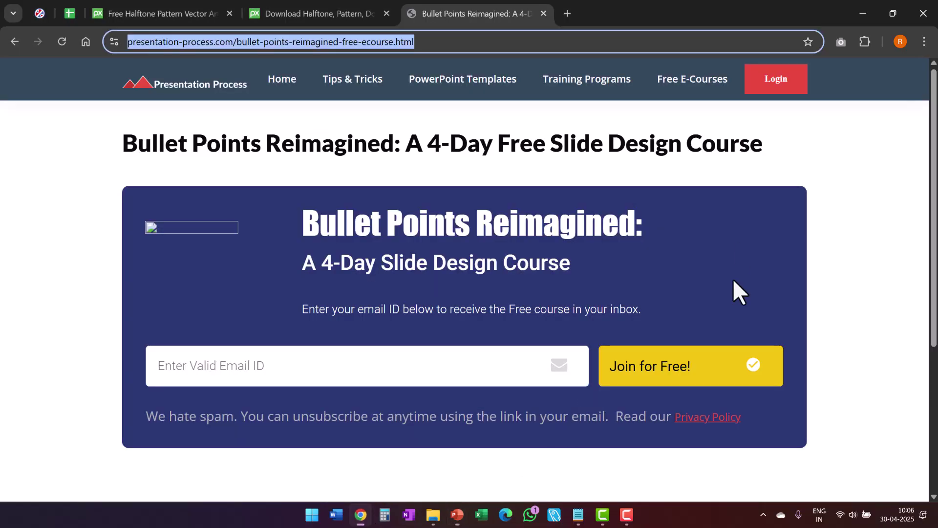
From the halftone pattern's Pixabay page, download it in Vector graphic SVG format.
click(217, 11)
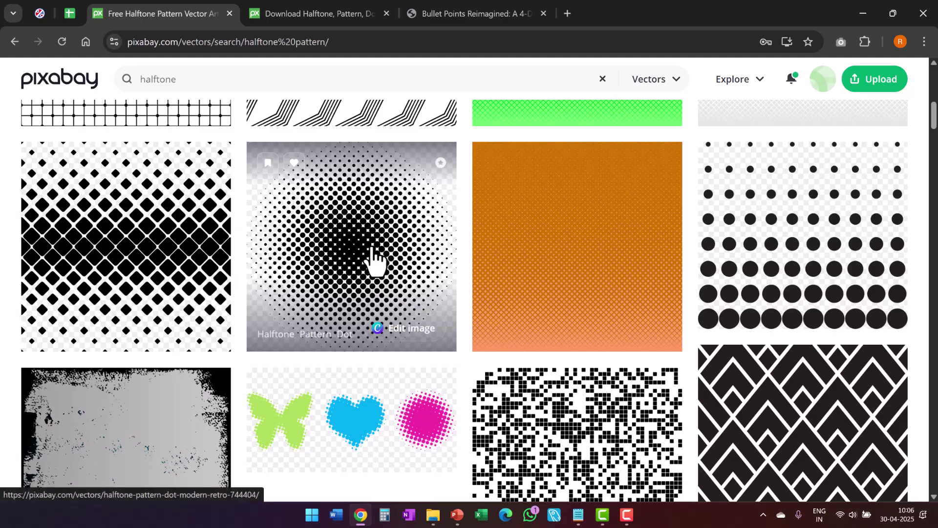
key(ctrl+Tab)
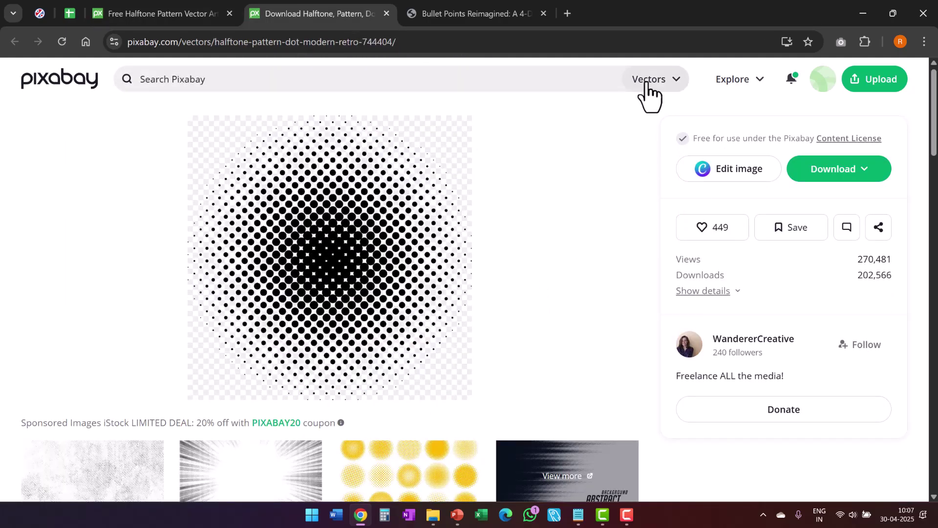
click(841, 175)
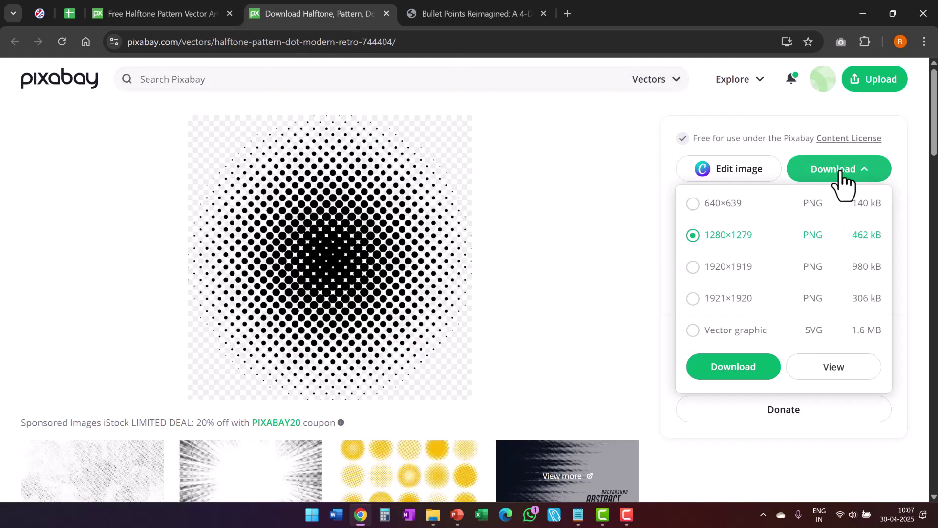
click(738, 342)
click(752, 375)
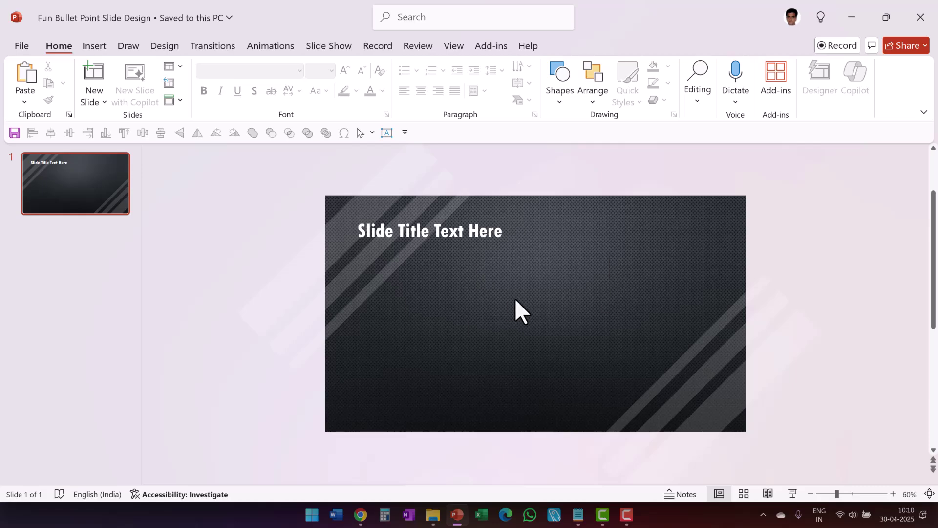
Paste the halftone graphic, convert it to a shape, and fill it white.
right_click(514, 297)
click(549, 346)
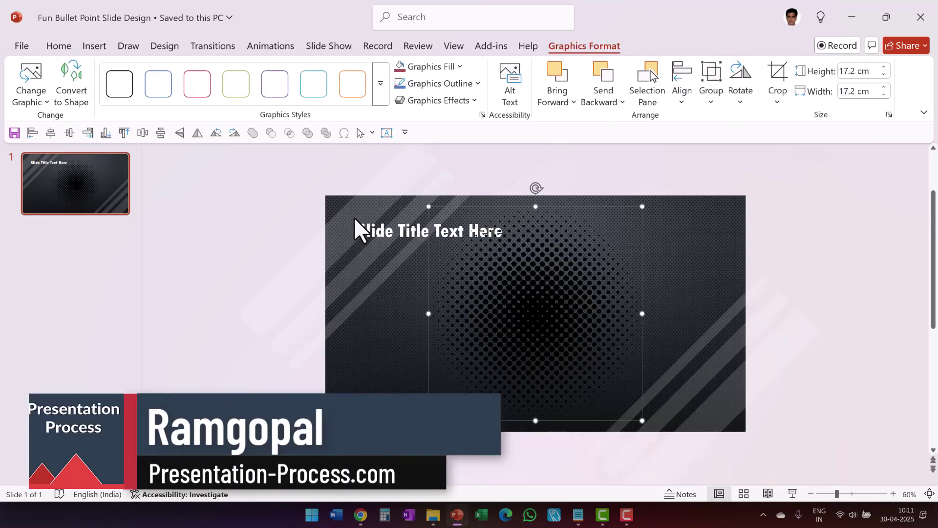
right_click(563, 306)
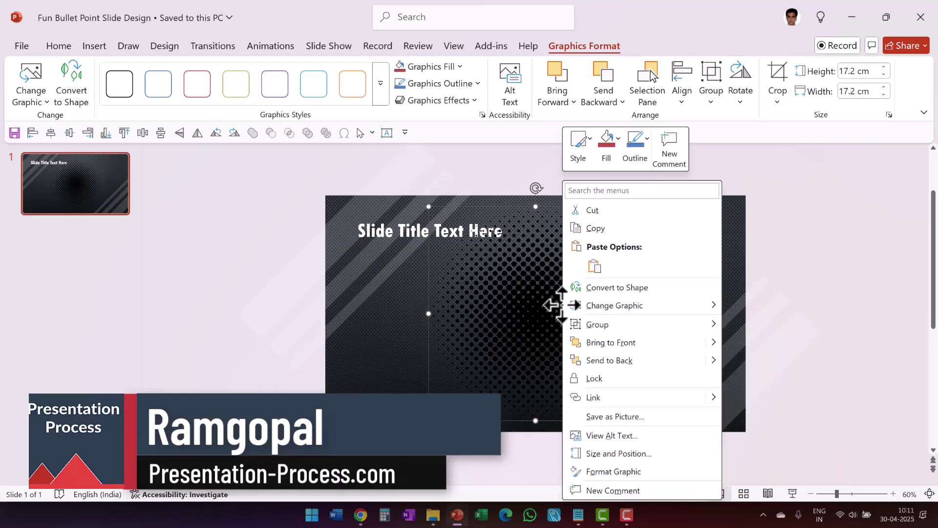
click(616, 287)
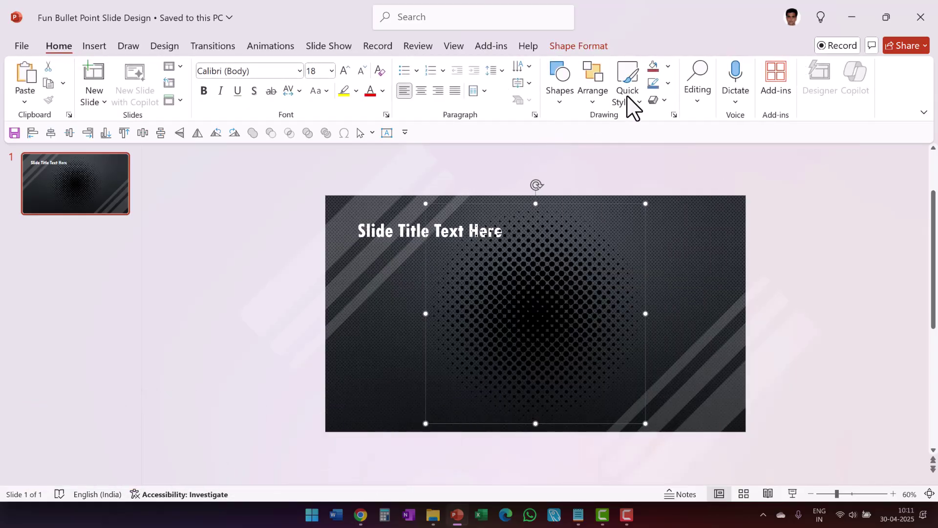
click(667, 66)
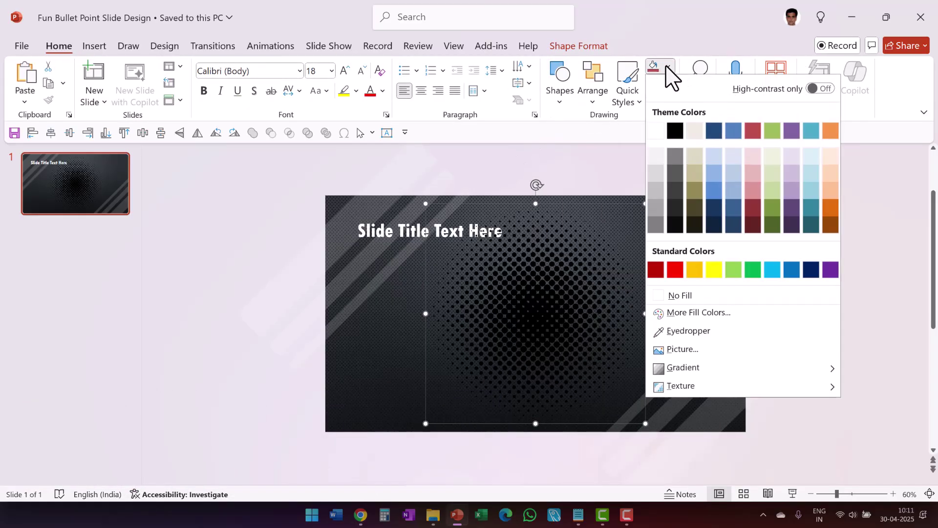
click(654, 135)
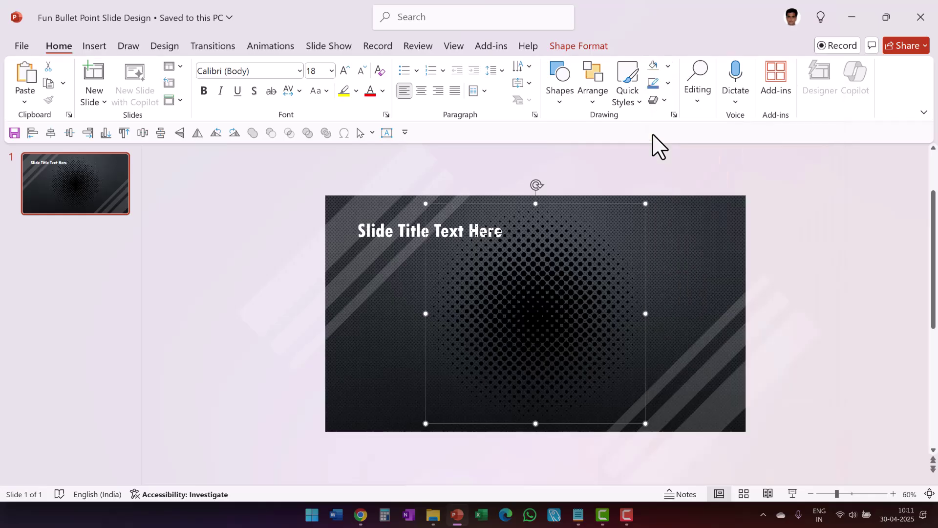
Set the halftone shape's fill transparency to 85% in Format Shape.
right_click(541, 313)
click(595, 280)
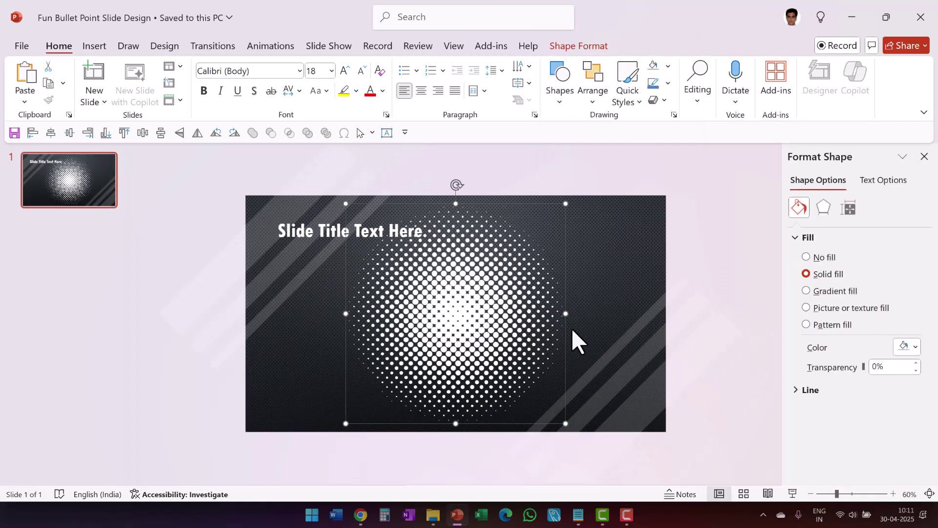
drag(894, 366, 867, 376)
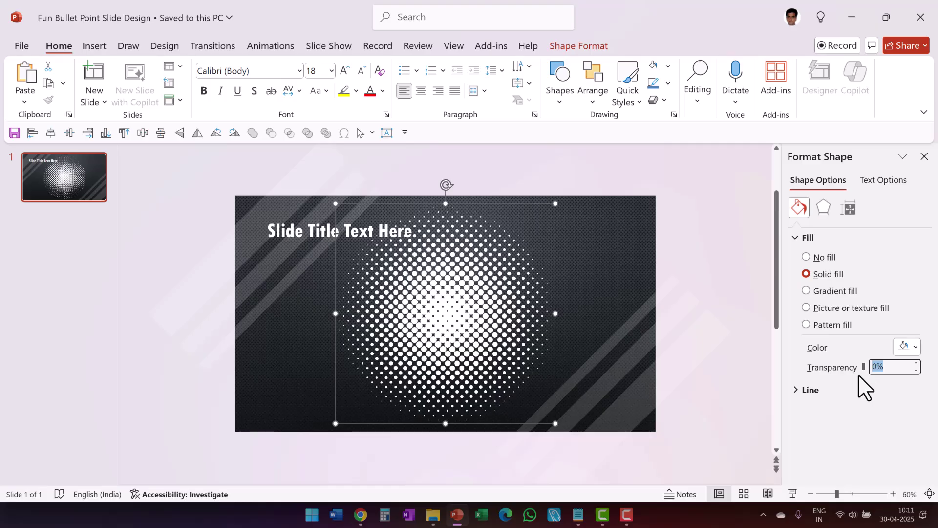
text(85)
key(Return)
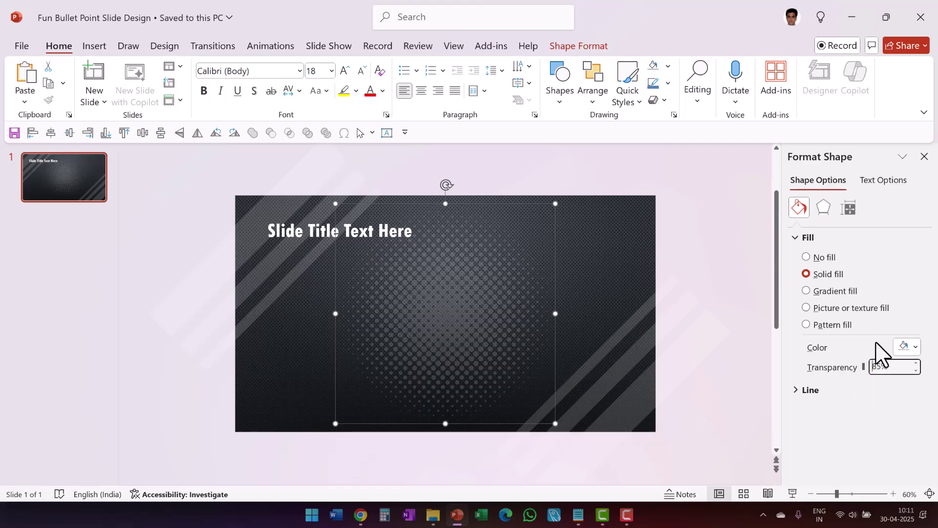
click(423, 329)
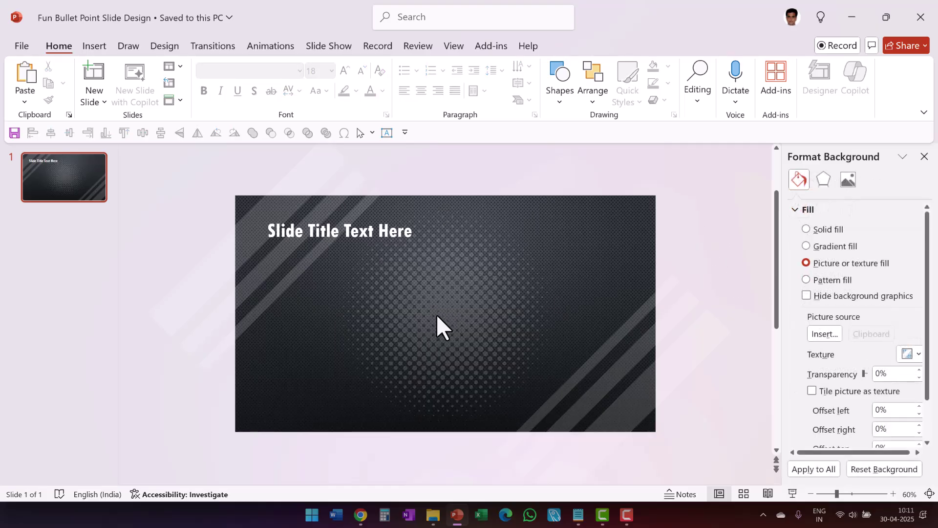
Move the halftone dot patch to the top-right corner and place a copy in the bottom-left corner.
drag(436, 314, 671, 264)
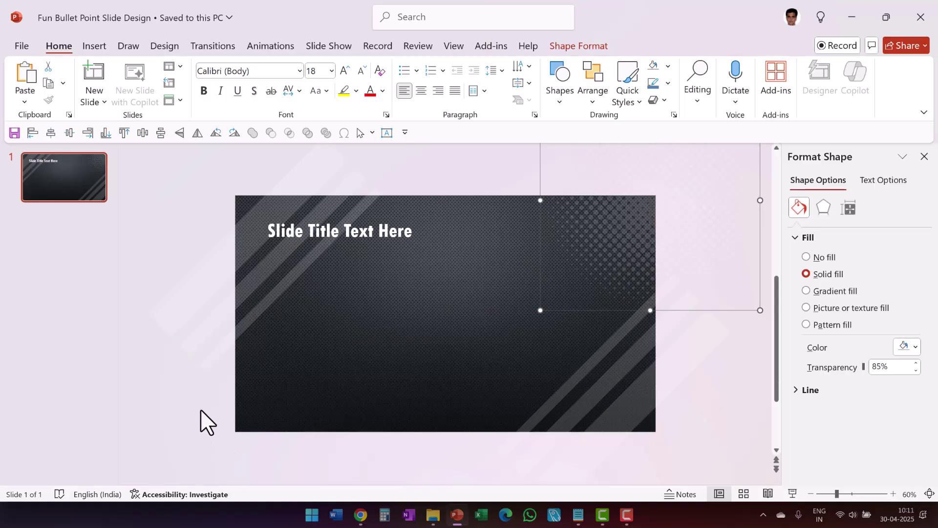
scroll(440, 432, up, 2)
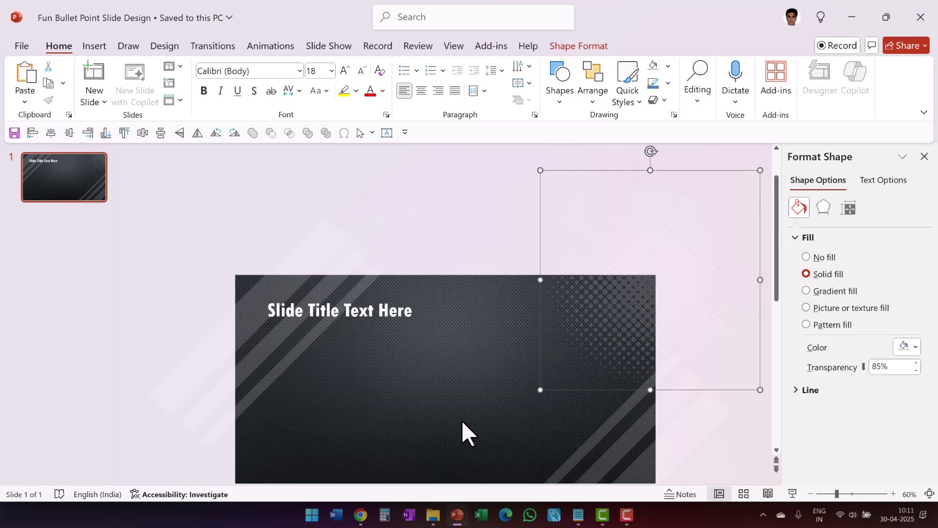
drag(644, 335, 335, 450)
scroll(631, 342, down, 2)
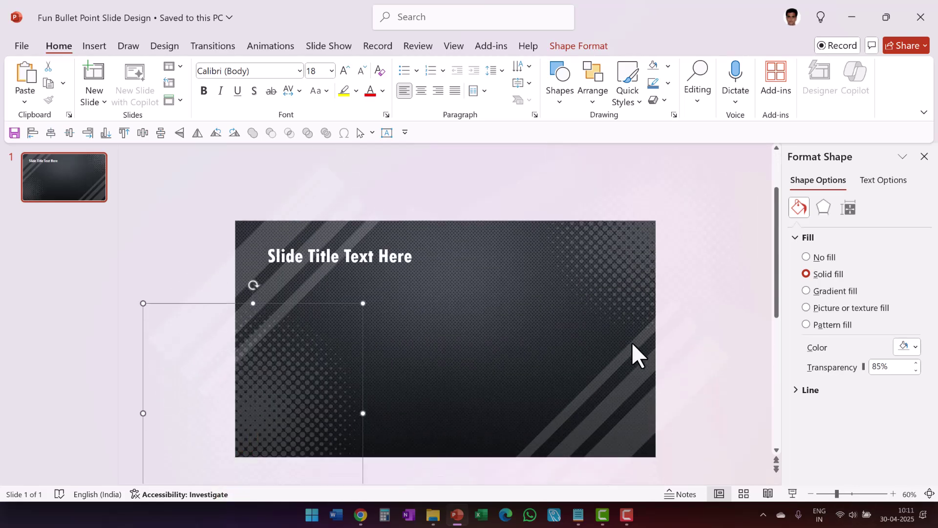
drag(277, 379, 285, 413)
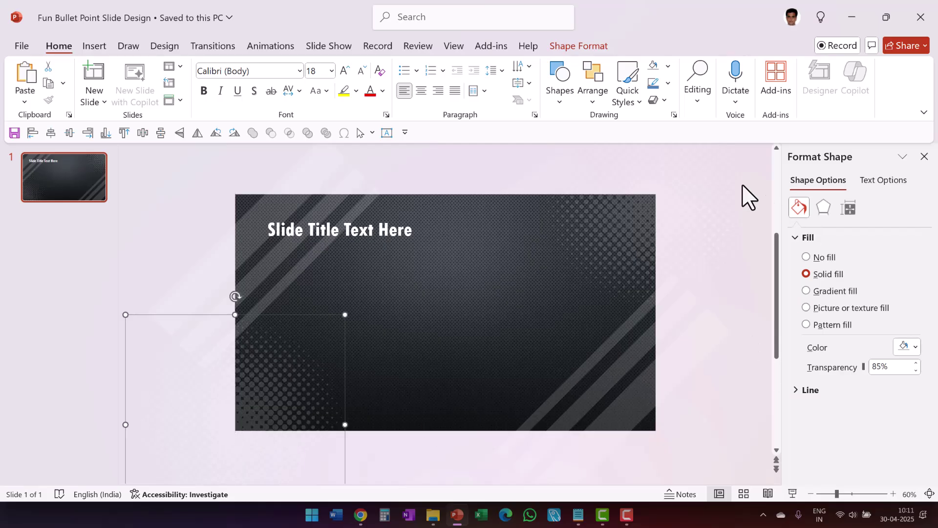
click(490, 160)
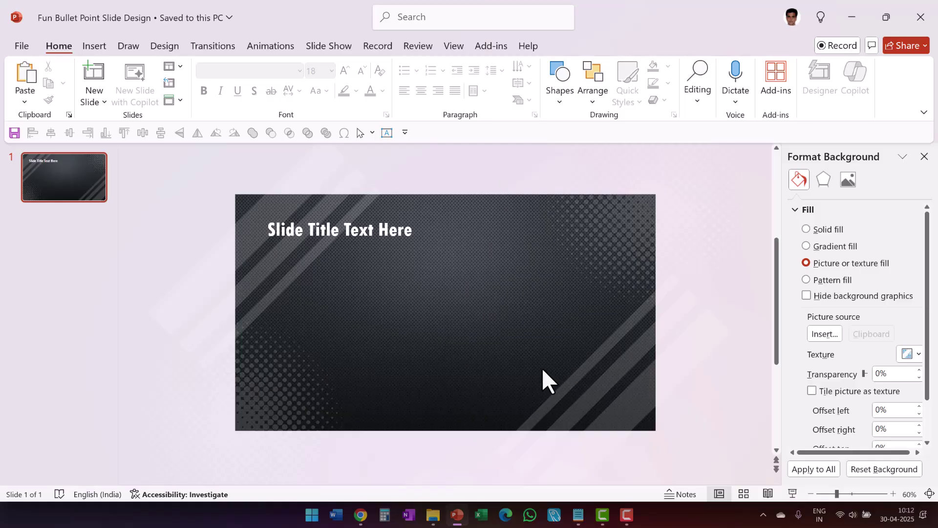
Draw a gold chevron with no outline below the slide title.
click(560, 97)
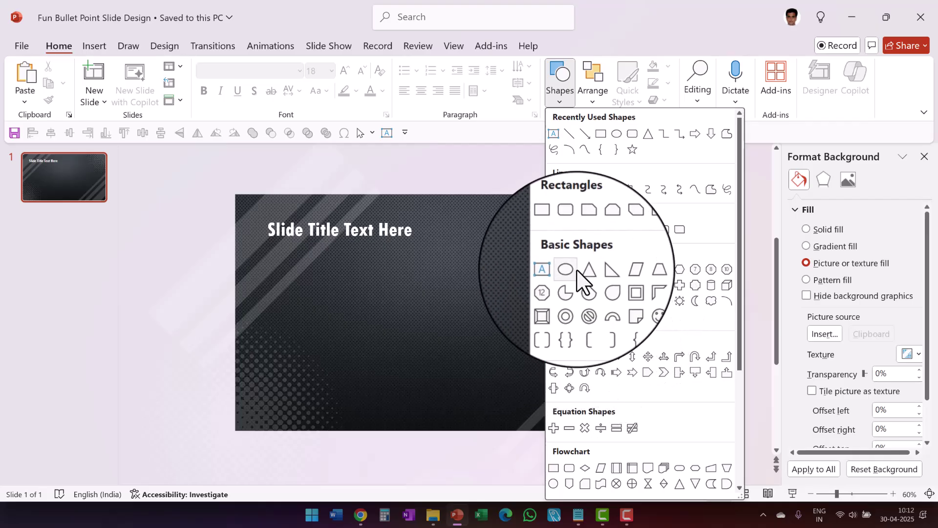
click(663, 370)
drag(331, 270, 368, 300)
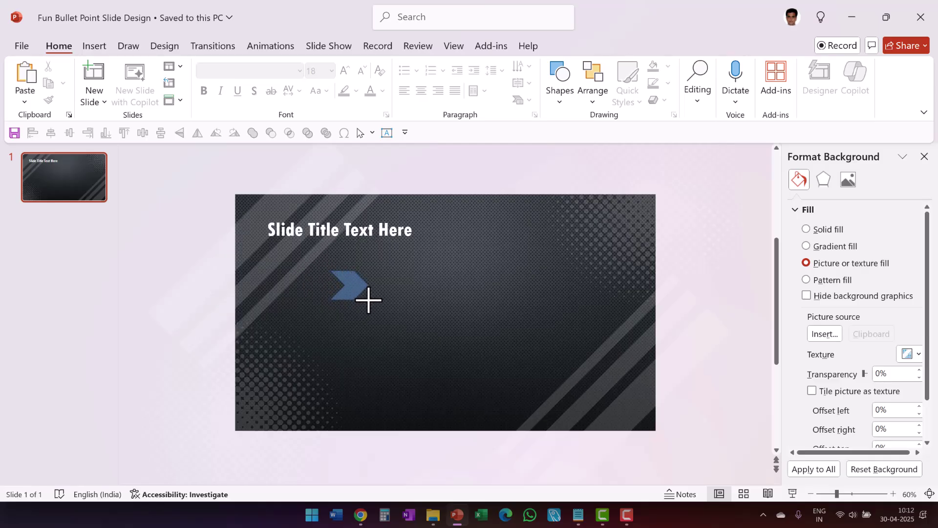
click(430, 84)
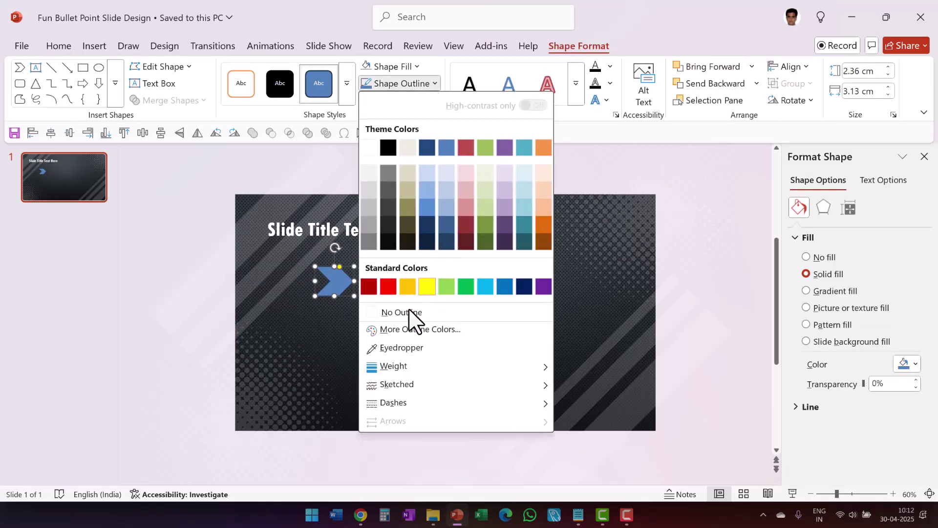
click(408, 311)
click(408, 67)
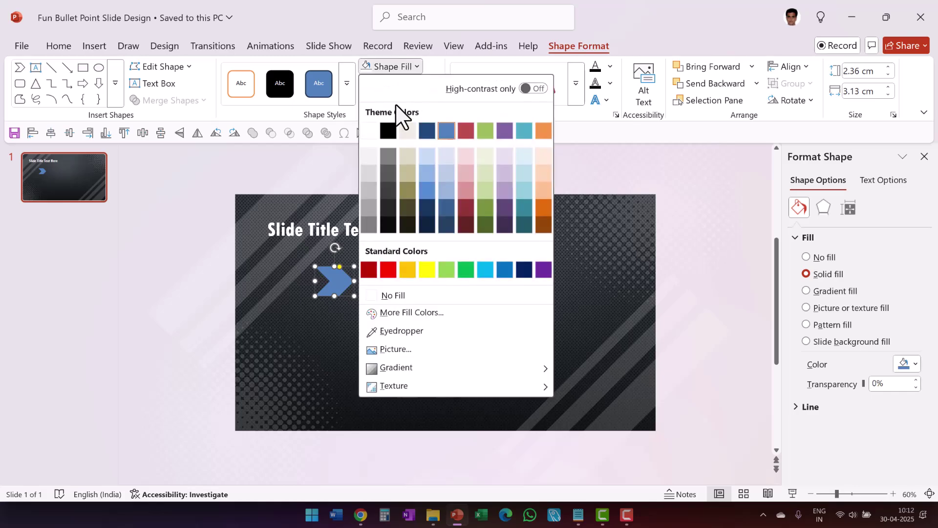
click(408, 271)
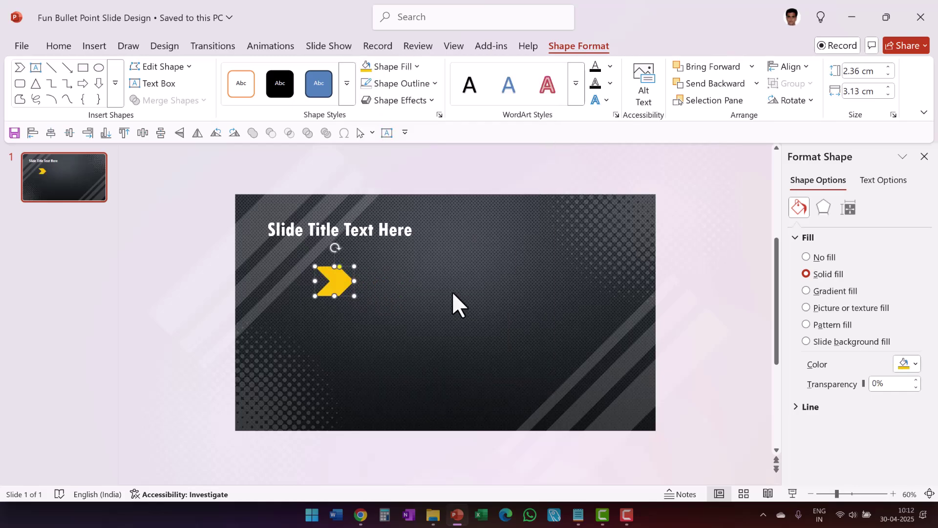
Add an offset white copy of the chevron to the right and send it behind the gold one.
drag(333, 277, 338, 283)
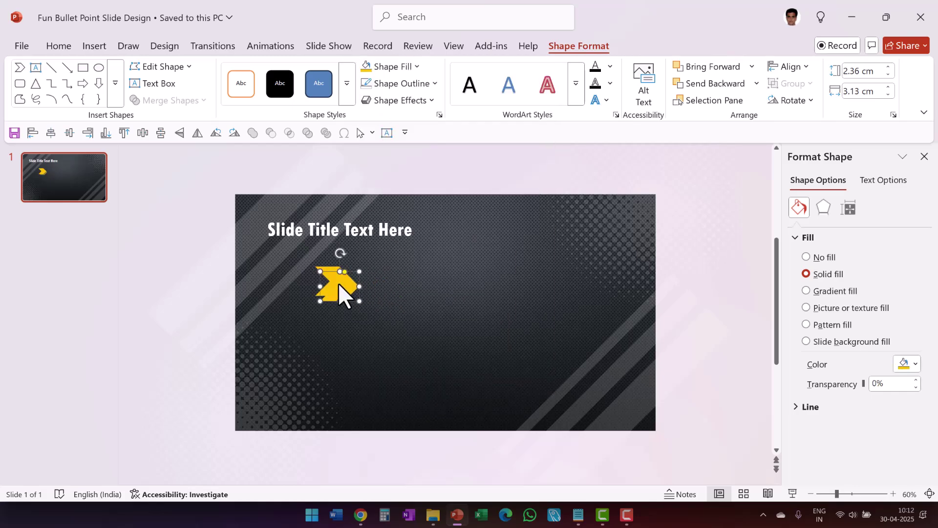
click(358, 304)
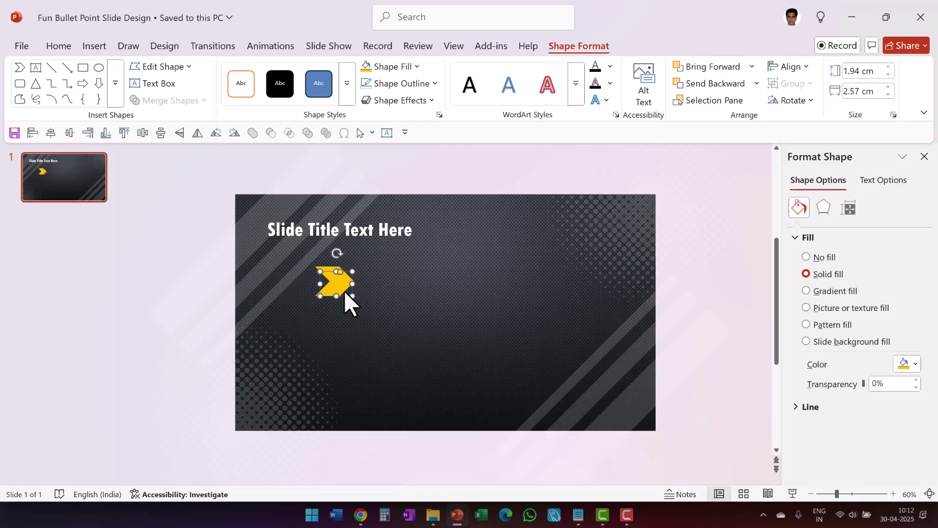
drag(344, 290, 359, 285)
click(354, 287)
click(404, 68)
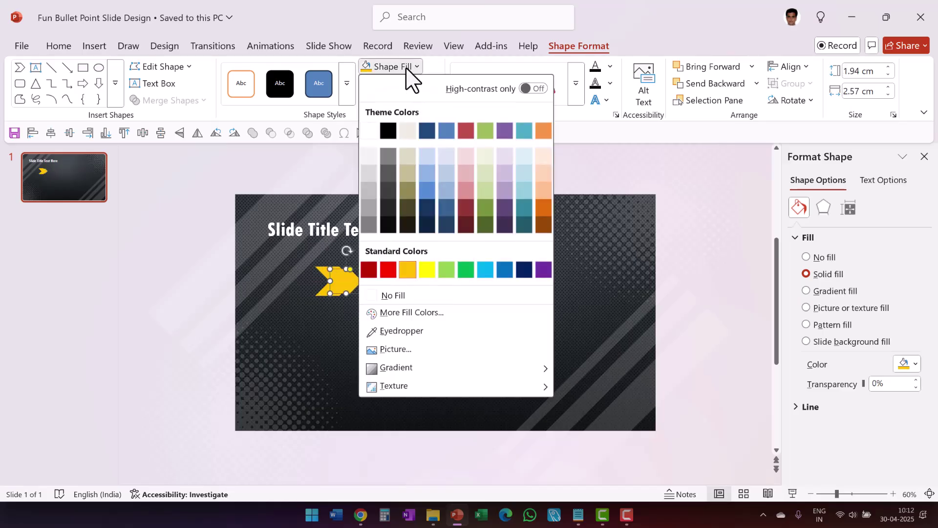
click(370, 132)
right_click(347, 283)
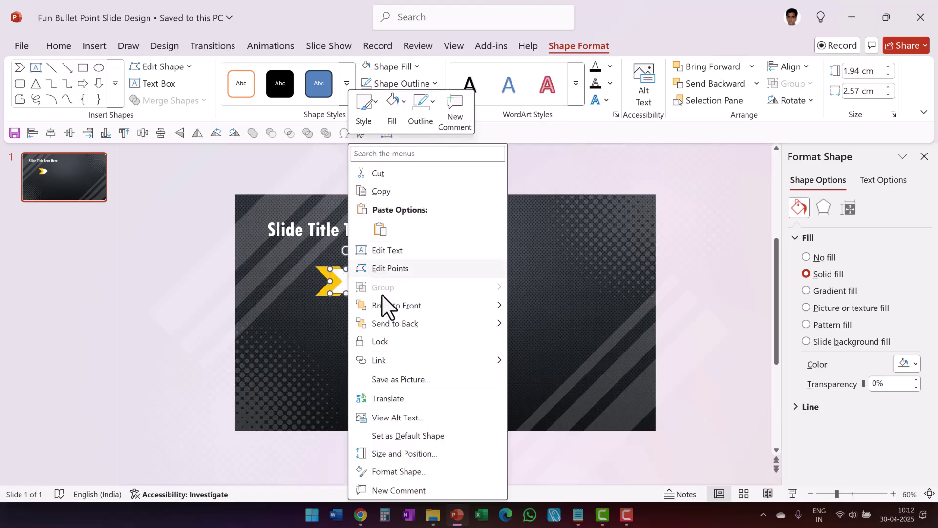
click(379, 321)
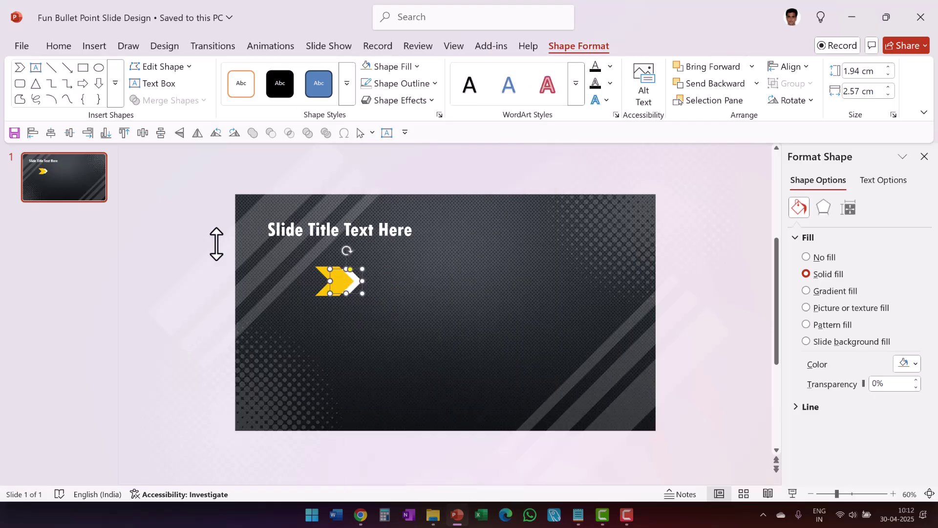
click(210, 256)
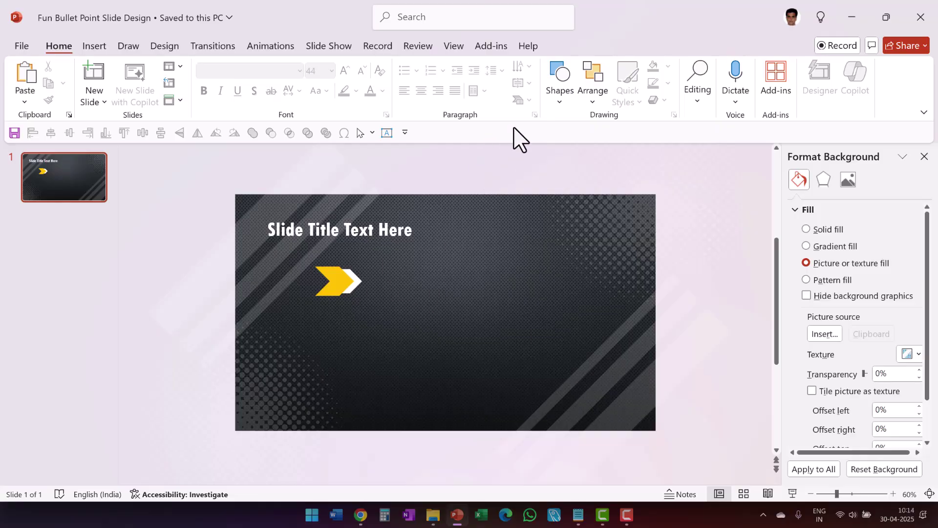
Add a text box reading 'This is my bullet point'.
click(560, 97)
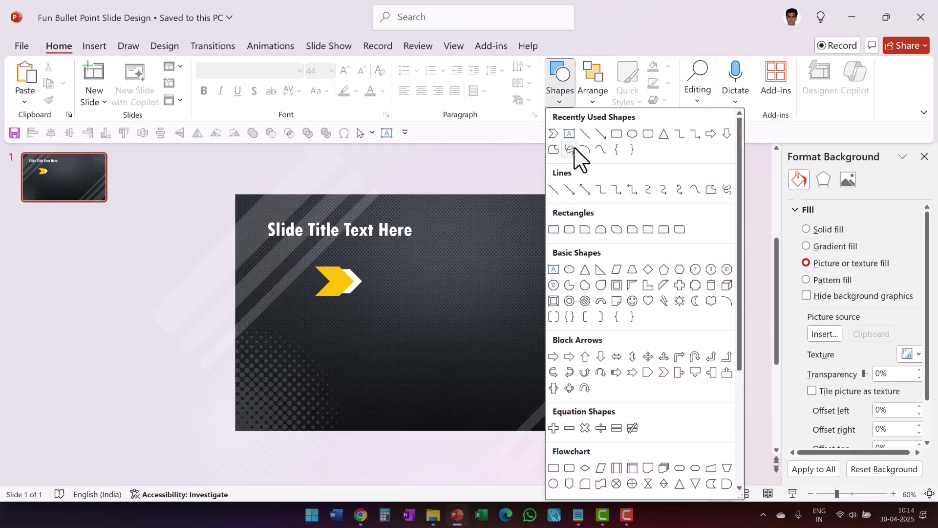
click(569, 134)
click(384, 163)
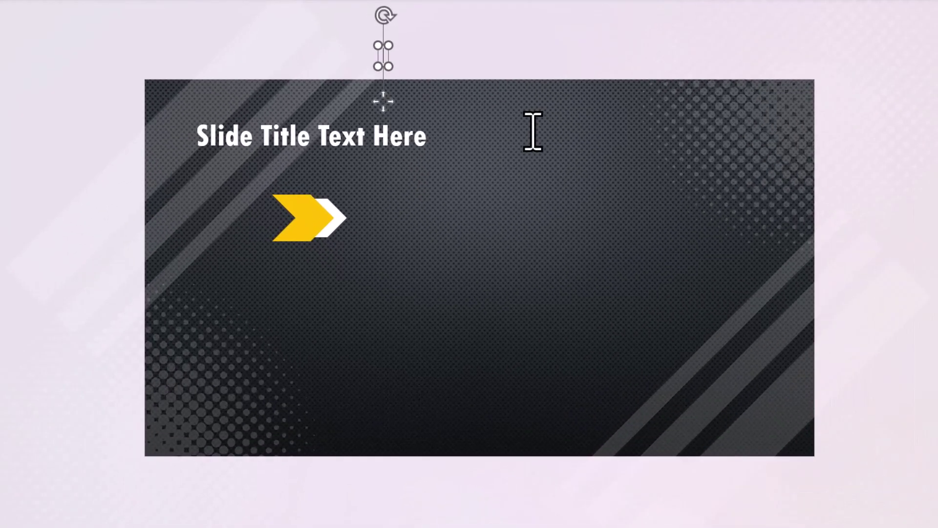
text(This is )
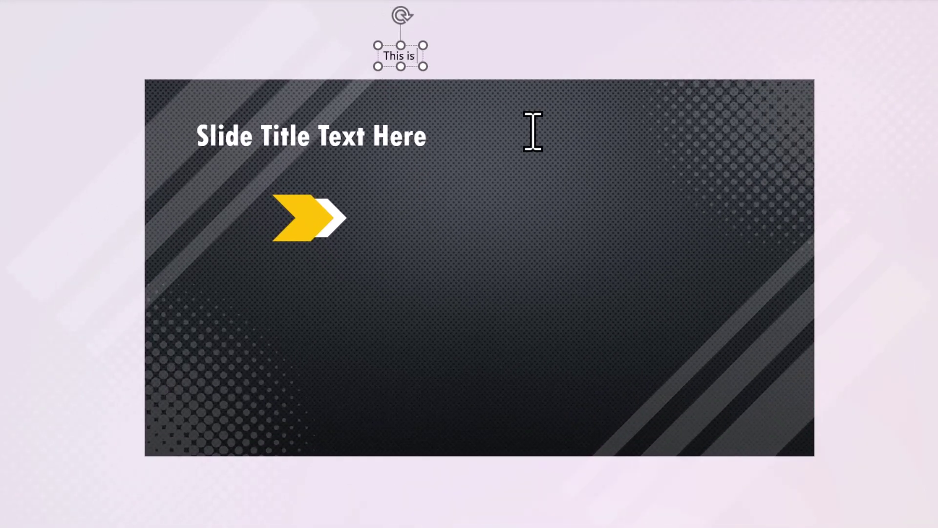
text(my bullet )
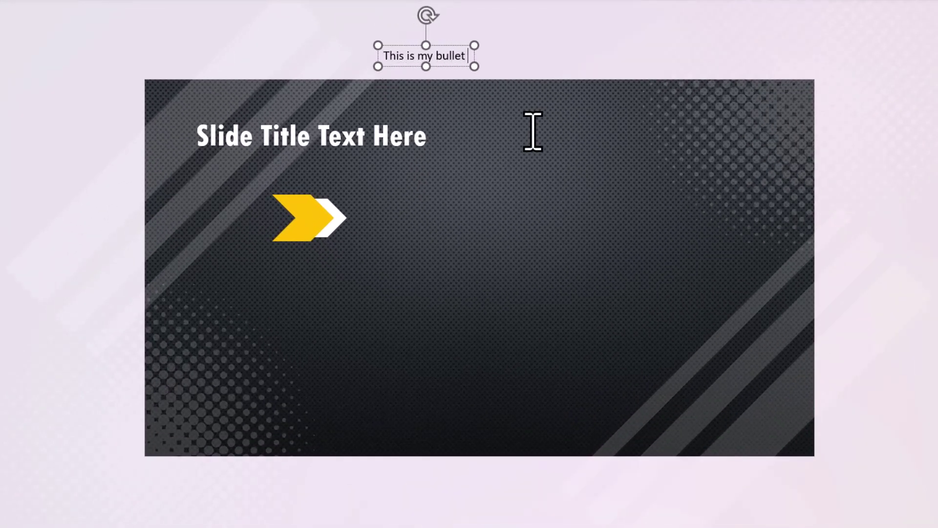
text(point)
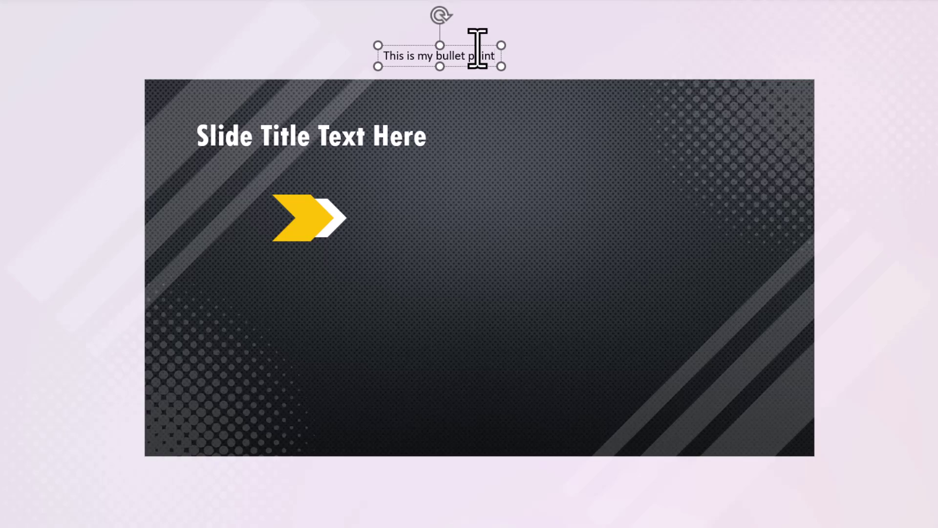
key(Escape)
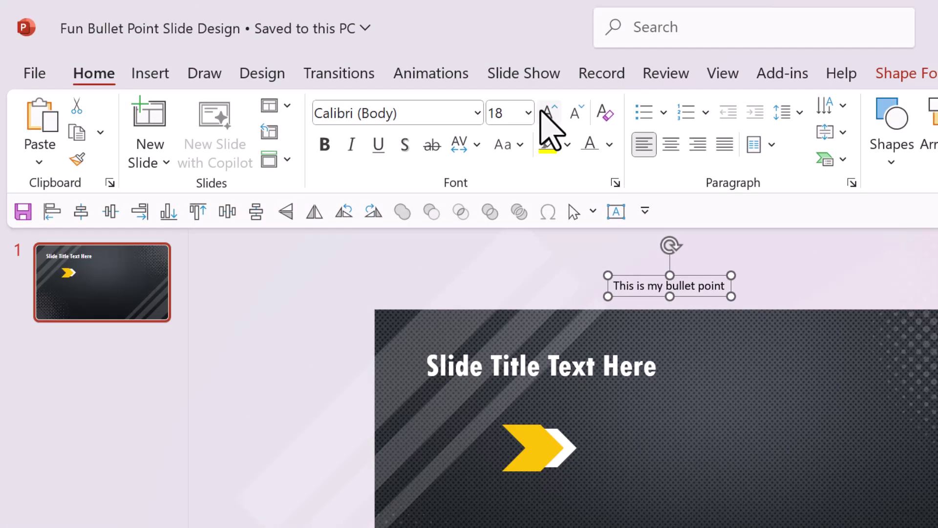
Format the text as white 36 pt Amasis MT Pro Medium and position it beside the chevron.
click(472, 38)
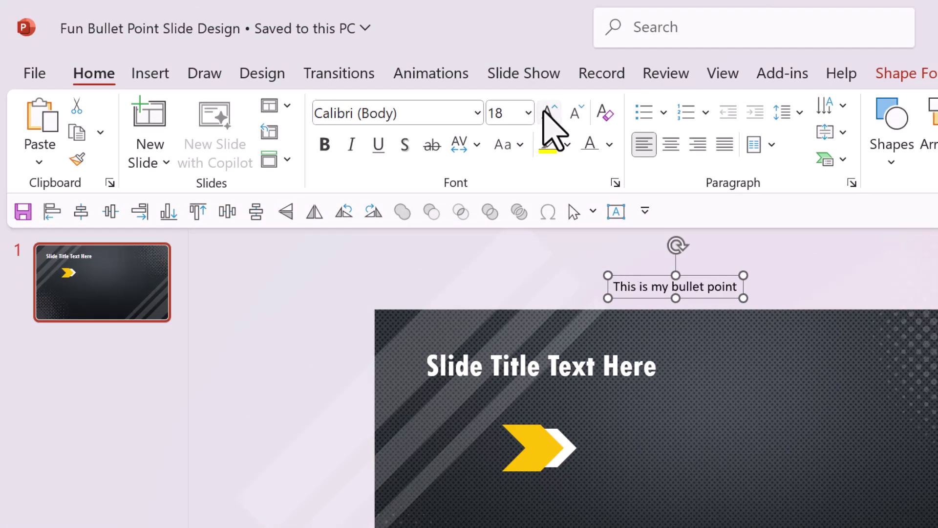
click(473, 38)
click(473, 38)
click(473, 38)
click(473, 38)
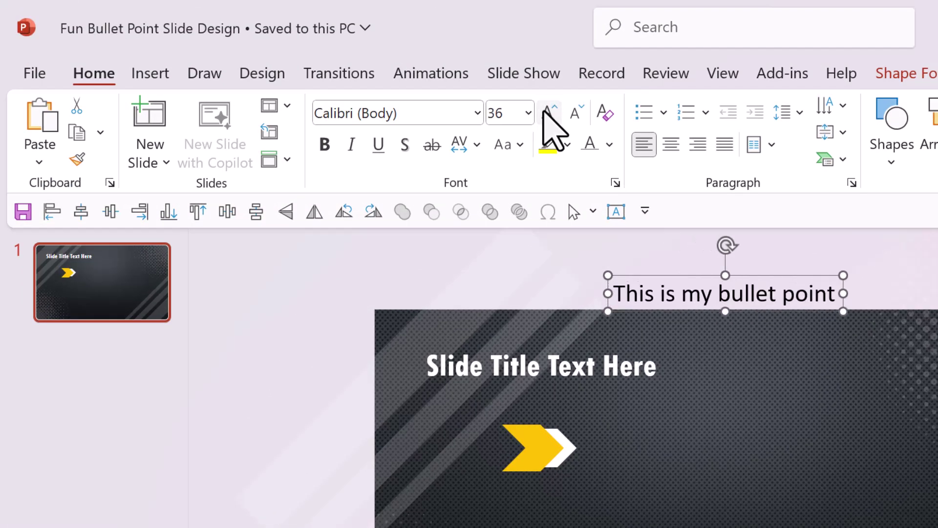
click(479, 113)
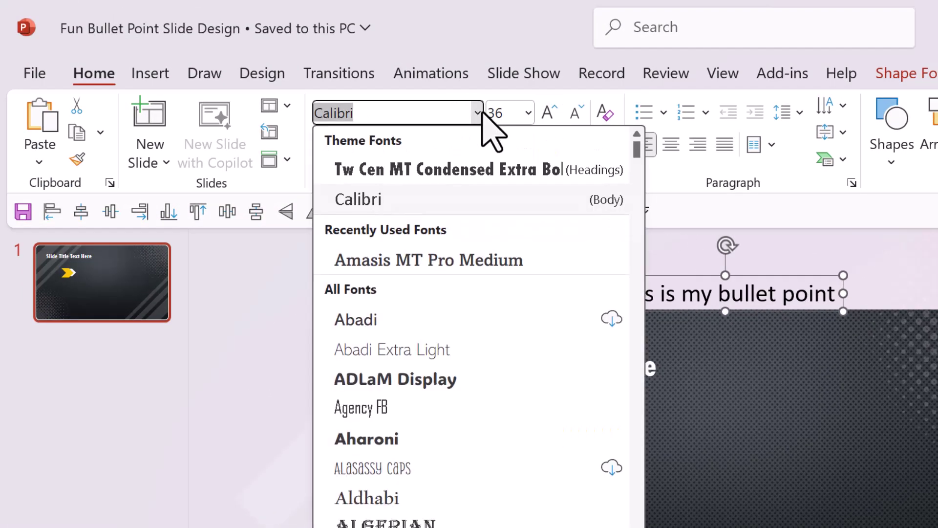
click(483, 274)
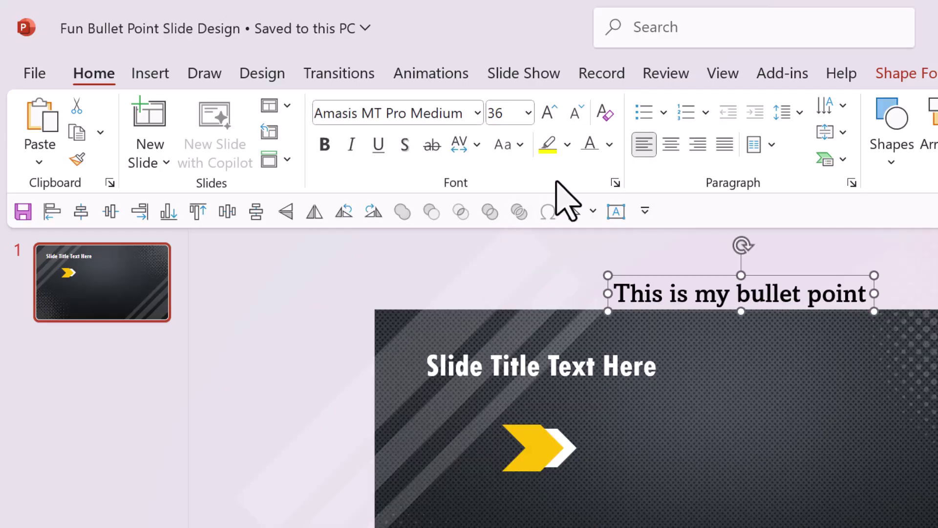
click(609, 144)
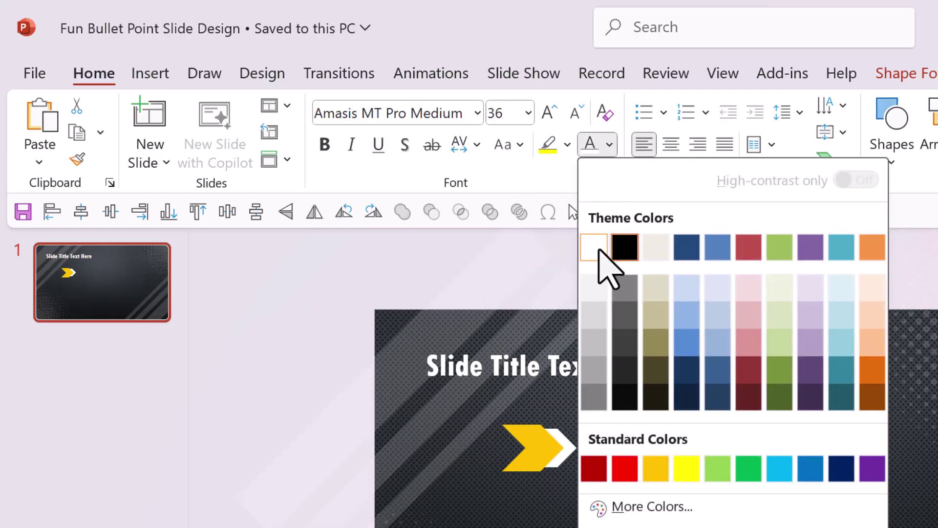
click(599, 250)
click(722, 286)
drag(722, 286, 709, 433)
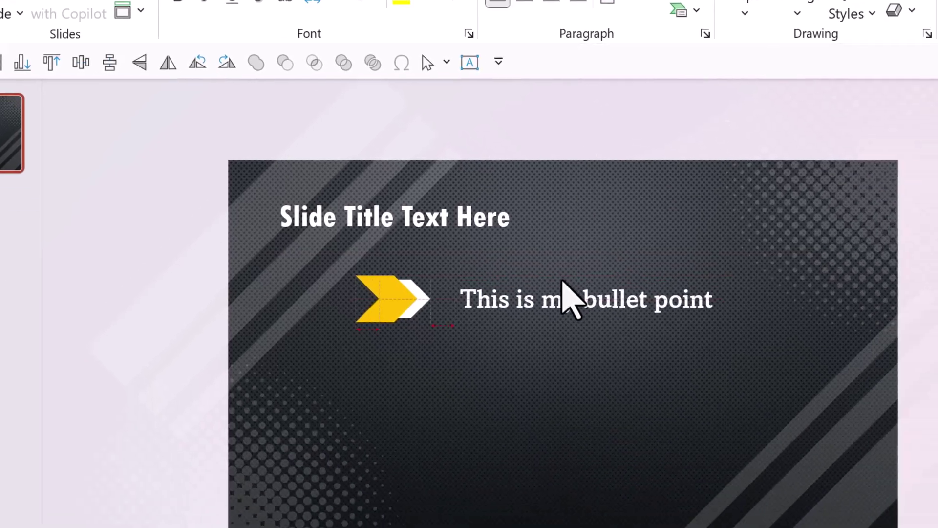
Copy the chevron-and-text bullet down and slightly right twice, making three staggered bullets.
drag(166, 198, 795, 385)
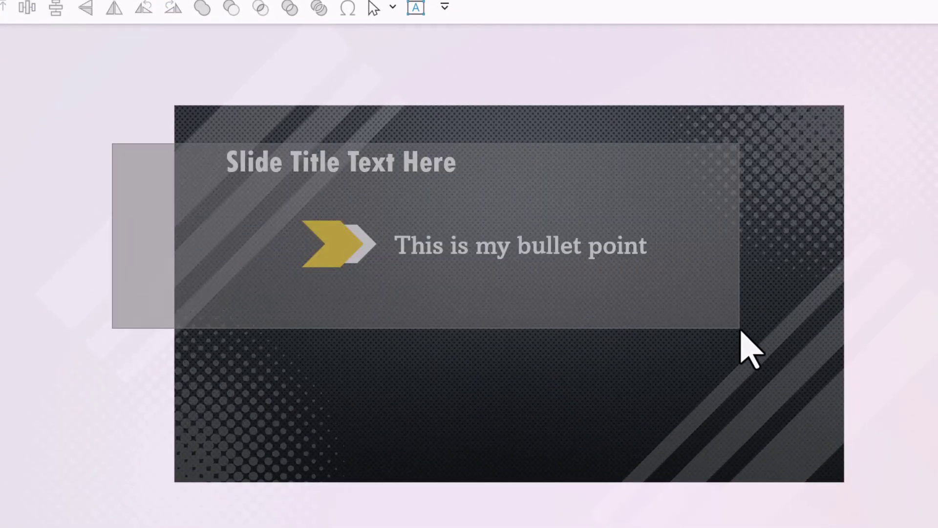
drag(741, 331, 739, 331)
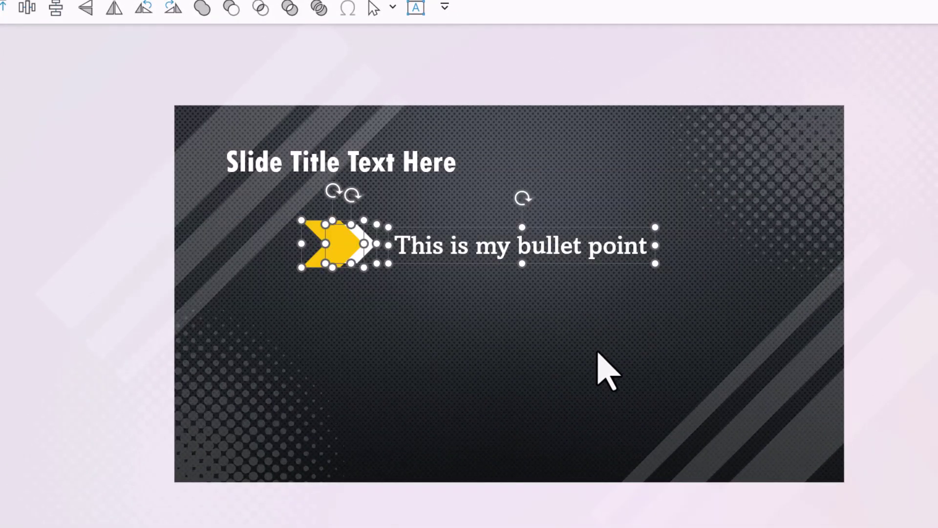
drag(620, 246, 650, 293)
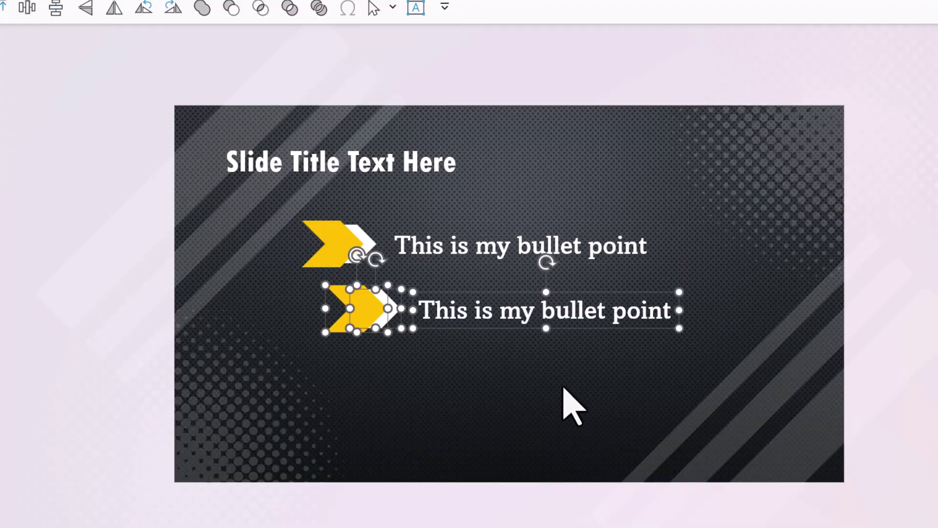
key(ctrl+d)
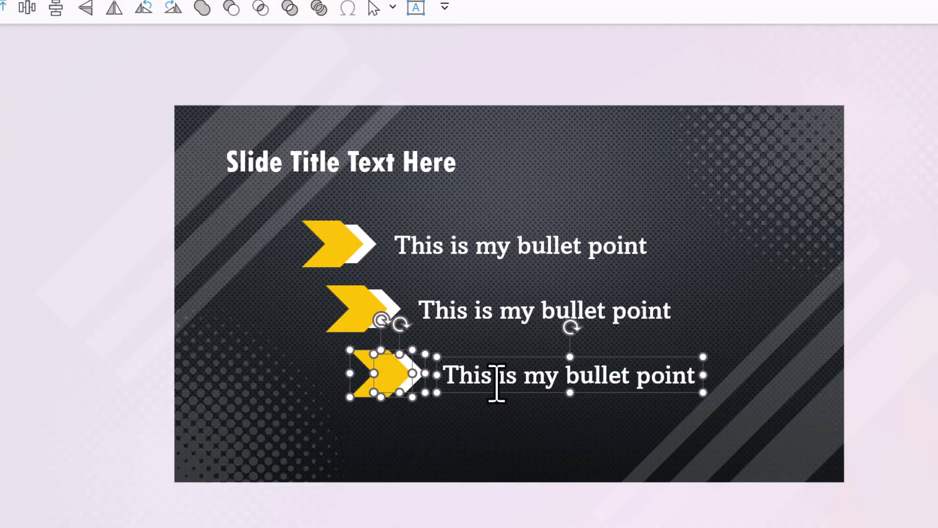
click(104, 115)
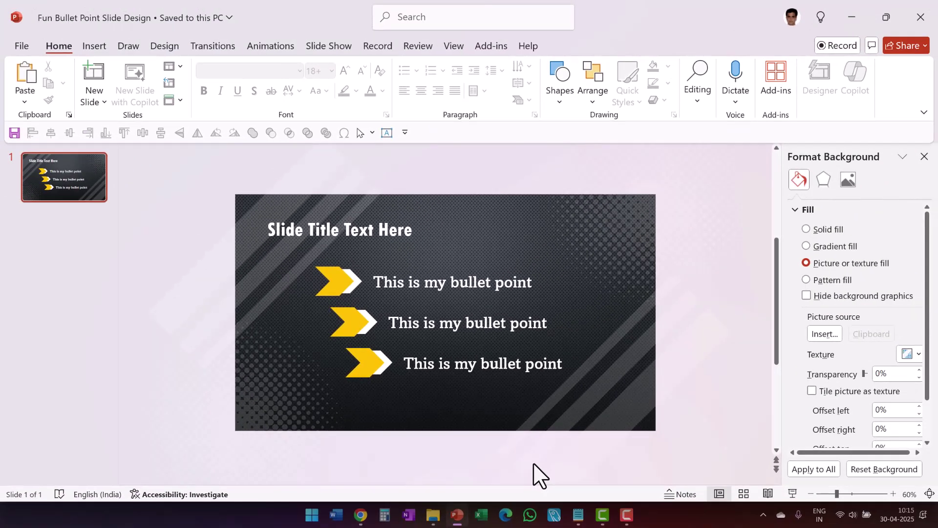
ctrl+scroll(332, 386, down, 1)
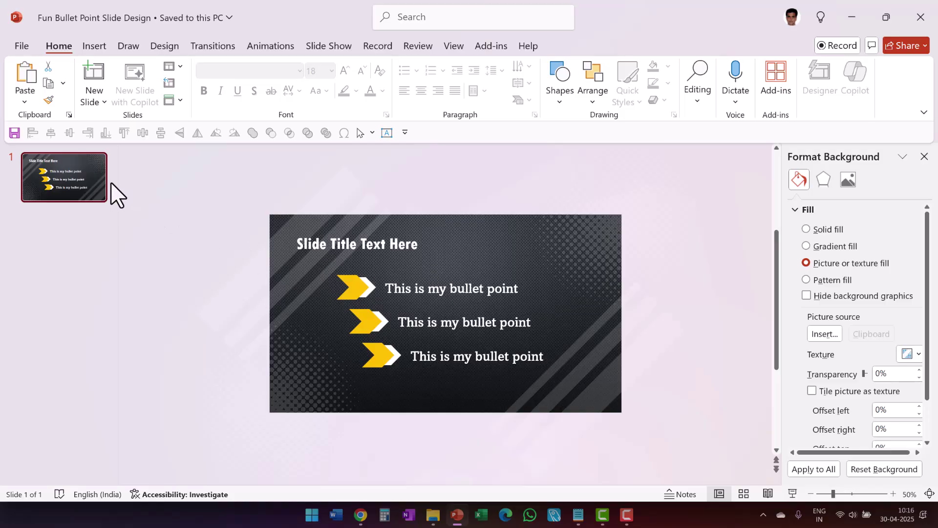
Duplicate slide 1 and move the copy's third-bullet yellow and white chevrons off-slide left.
right_click(86, 174)
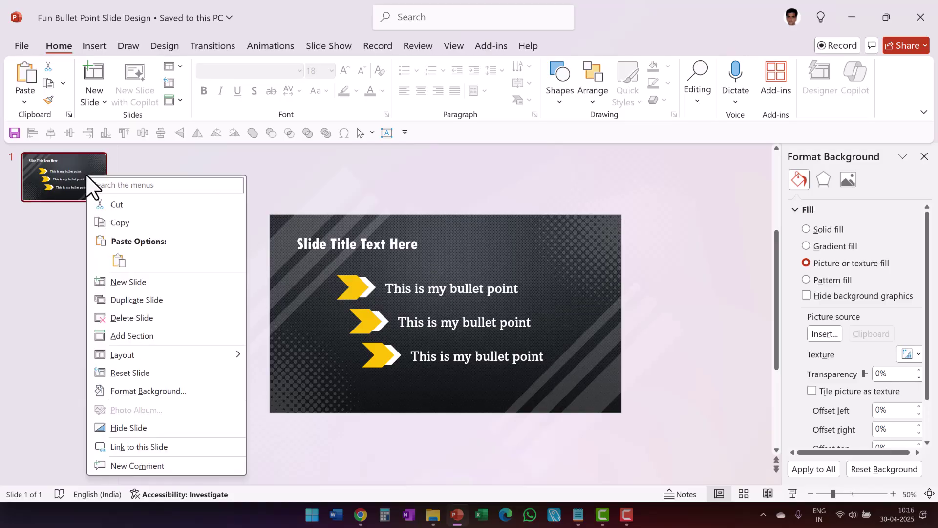
click(155, 300)
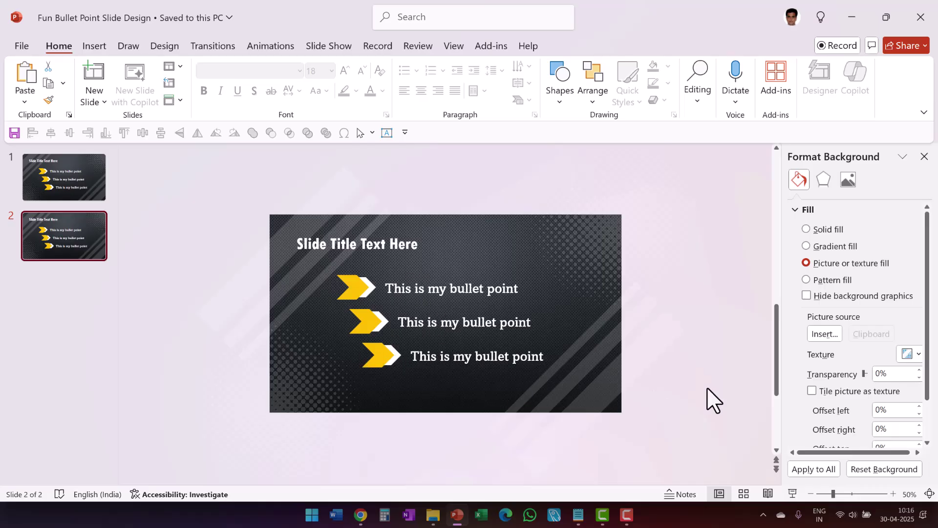
click(378, 355)
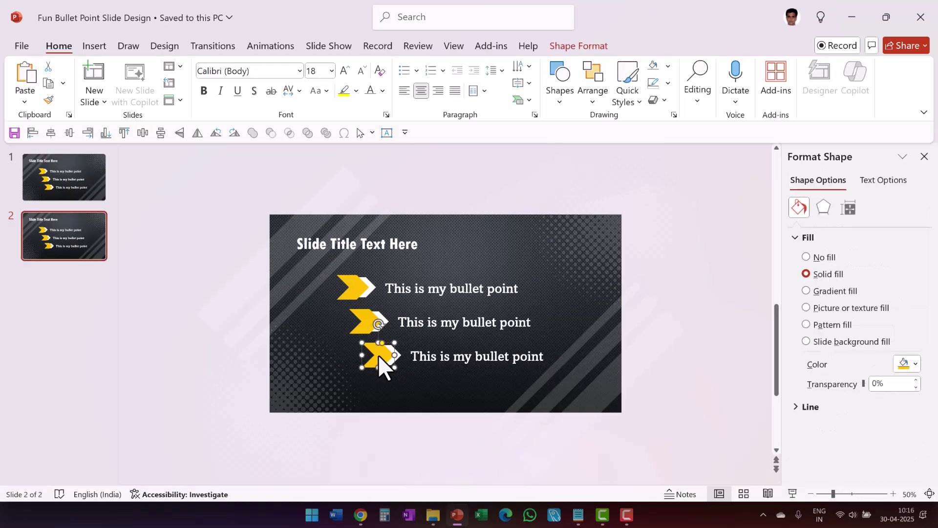
drag(378, 354, 188, 365)
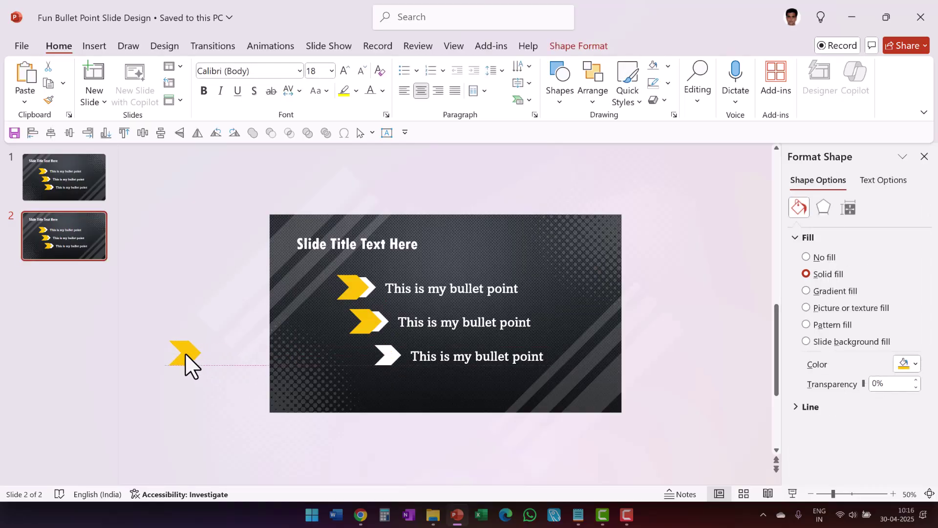
click(388, 355)
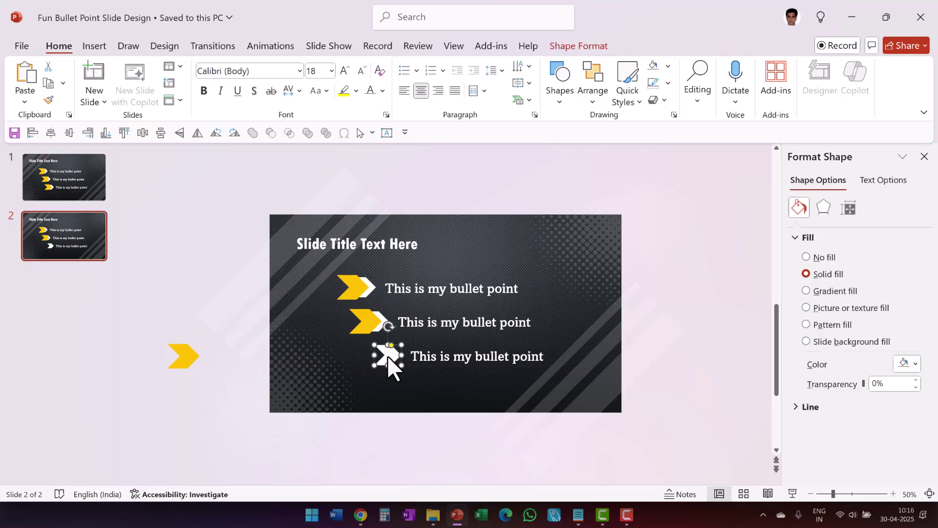
drag(388, 356, 227, 367)
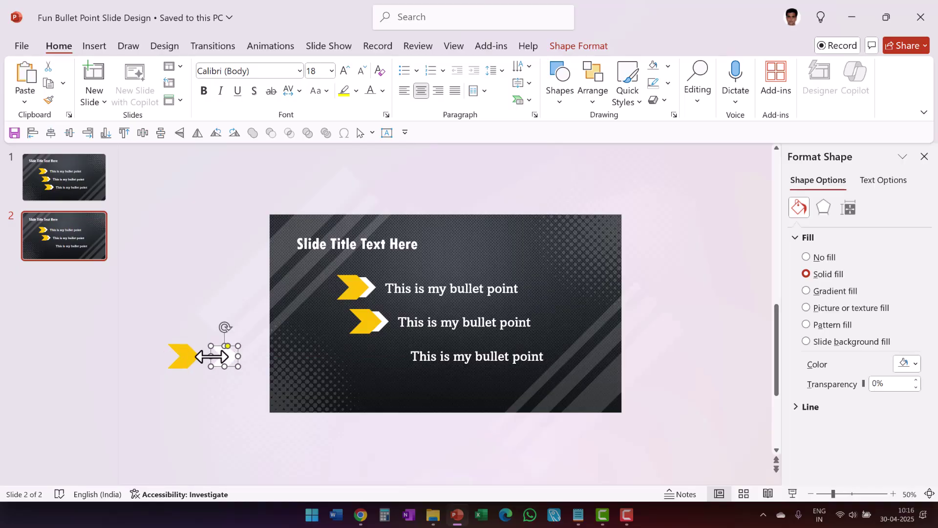
Move the third bullet's text off-slide right and shift the bottom-left halftone toward the top-right.
click(489, 356)
drag(493, 349, 738, 344)
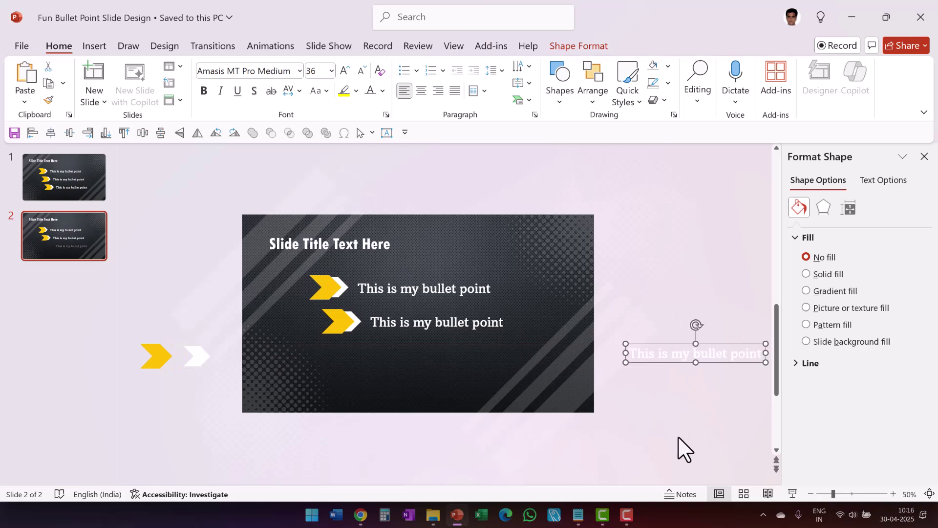
click(271, 370)
click(268, 377)
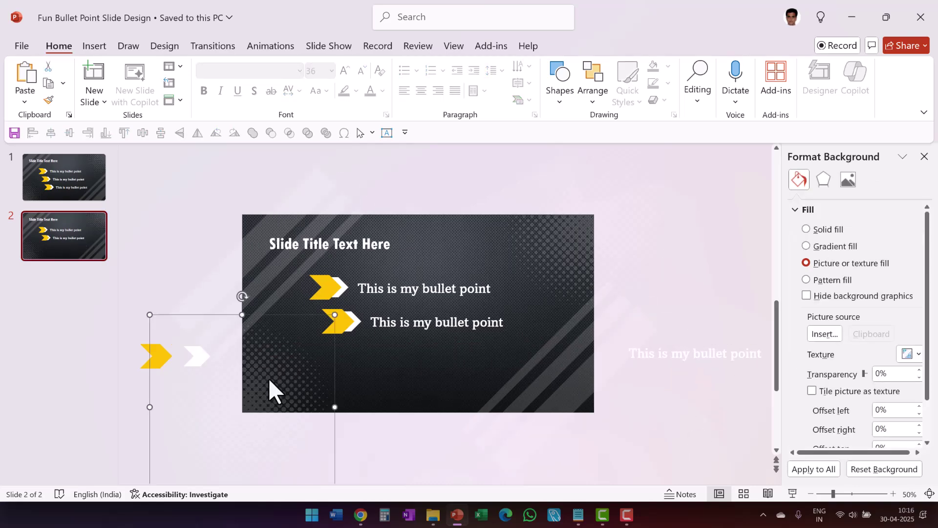
drag(246, 384, 598, 230)
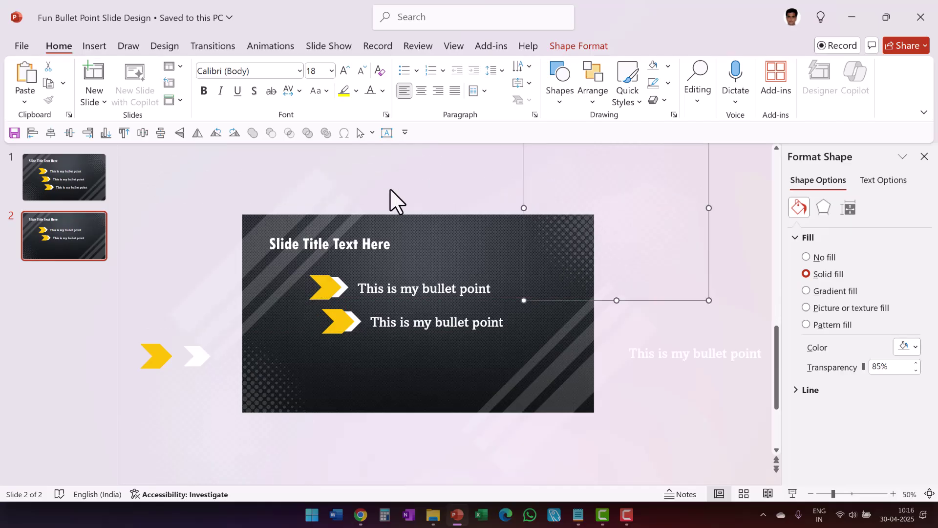
right_click(100, 239)
Duplicate the two-bullet slide and move its second bullet's chevrons off-slide left, text off-slide right.
click(150, 325)
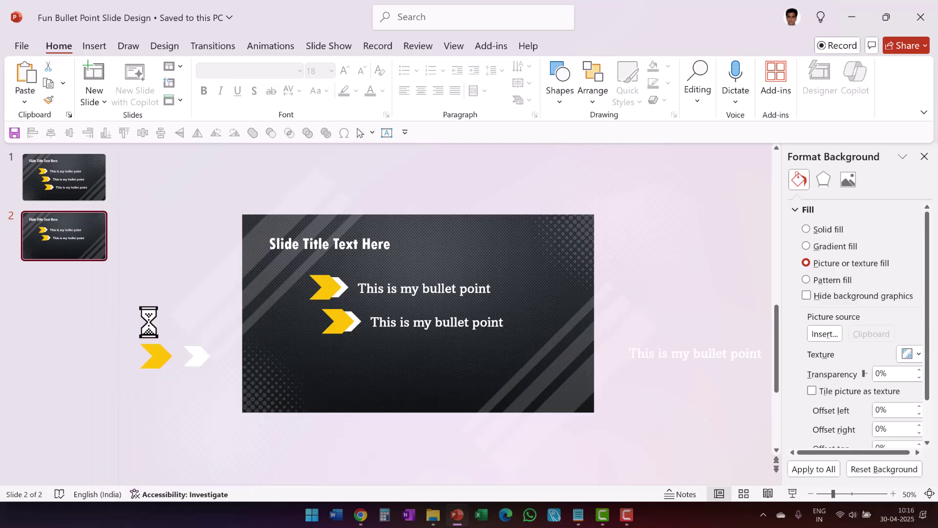
click(338, 326)
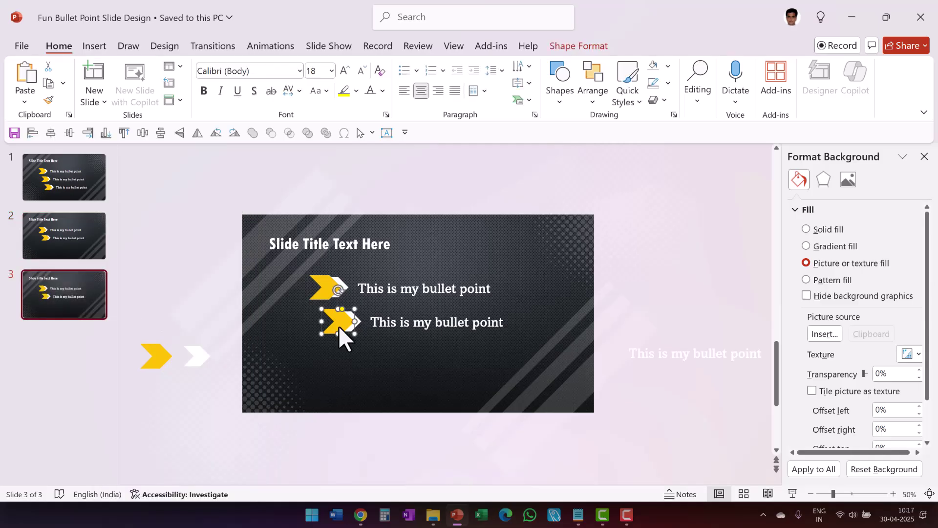
drag(337, 323, 161, 296)
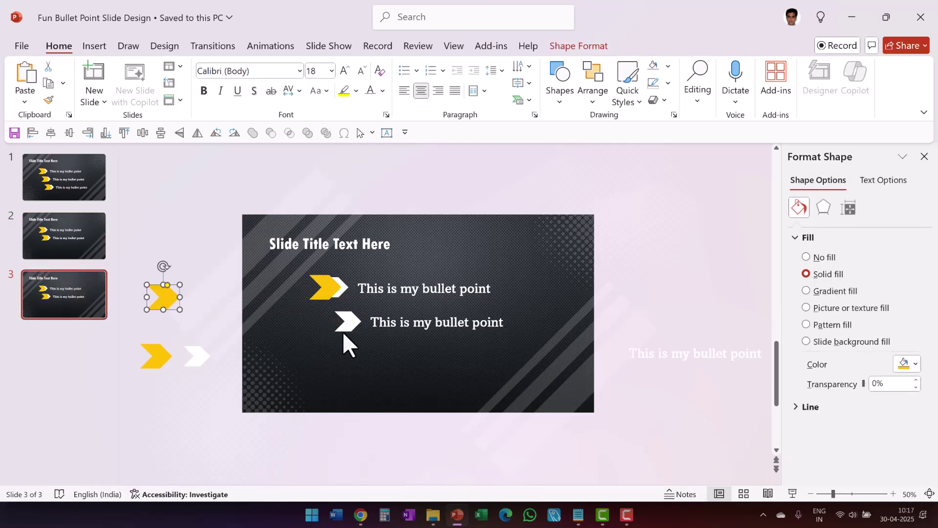
click(307, 329)
drag(342, 329, 216, 311)
click(451, 315)
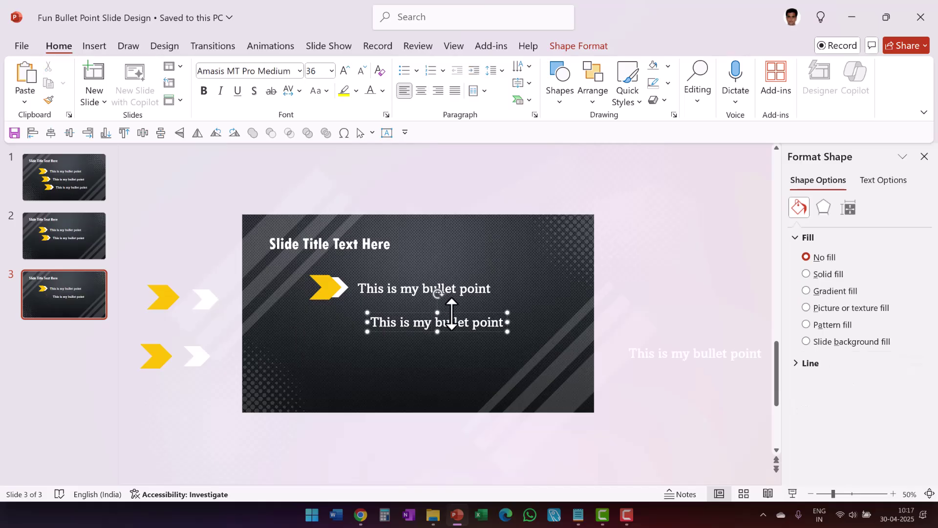
drag(452, 313, 711, 306)
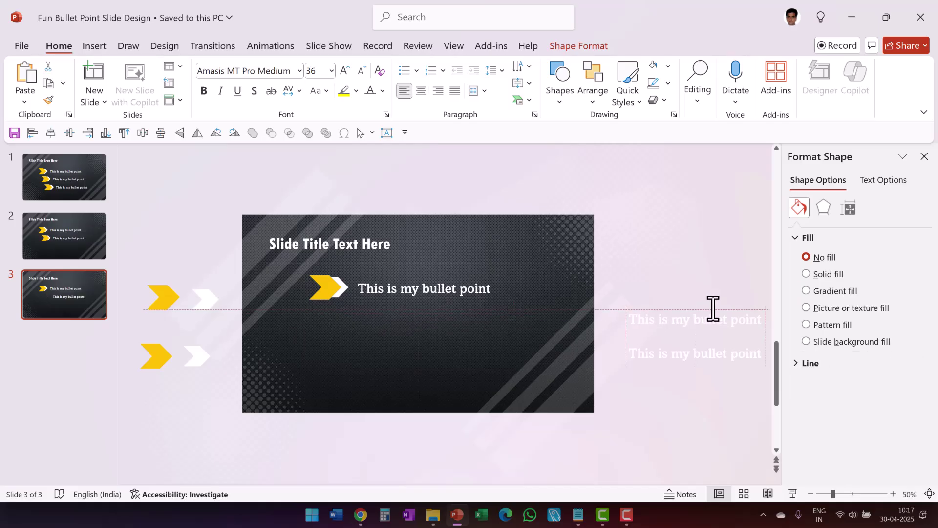
click(262, 390)
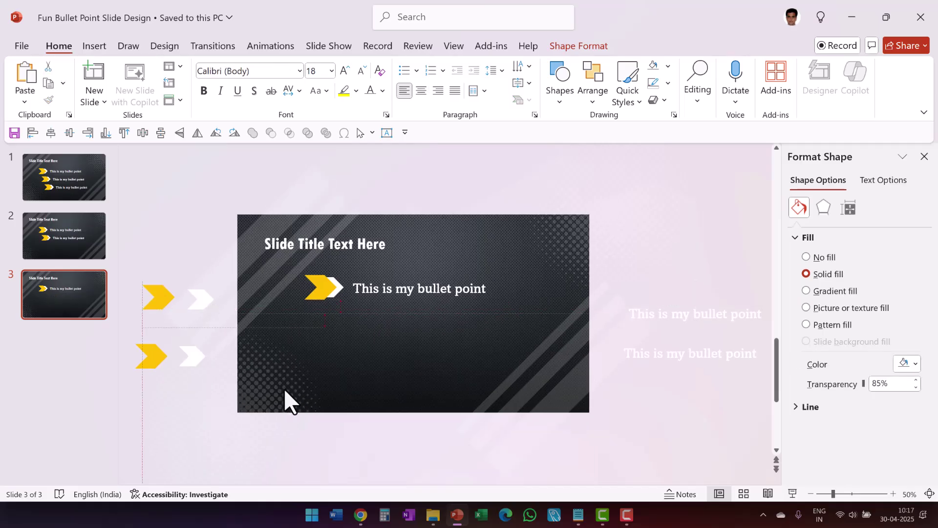
Shift the top-right halftone pattern up and left, then duplicate slide 3 as slide 4.
click(576, 236)
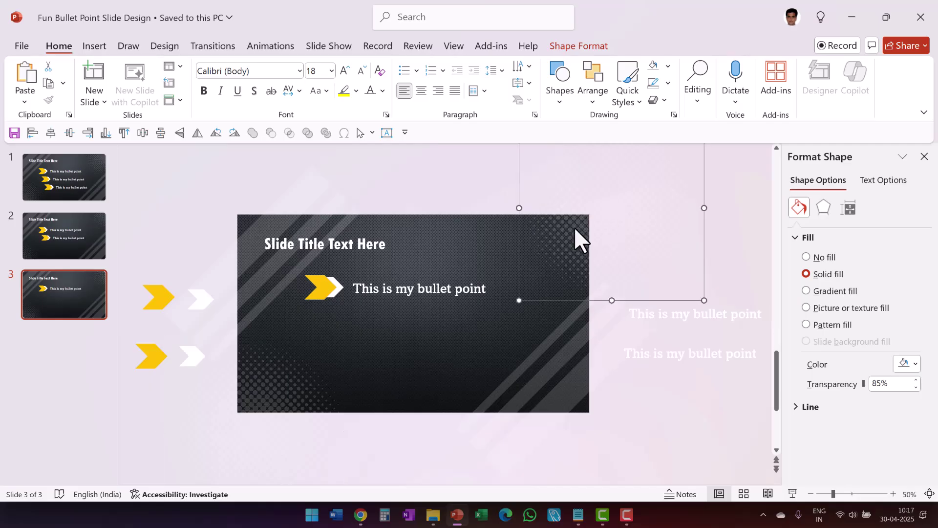
drag(575, 236, 546, 218)
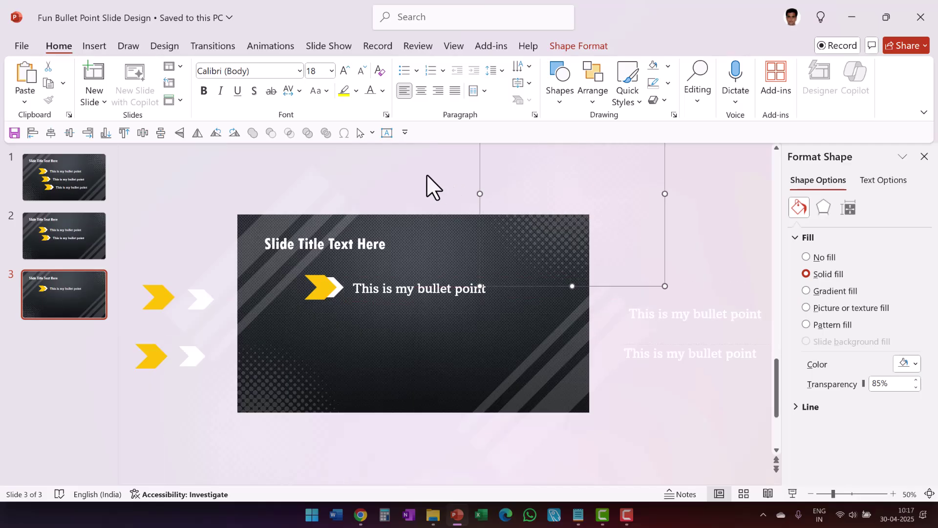
click(25, 289)
click(130, 325)
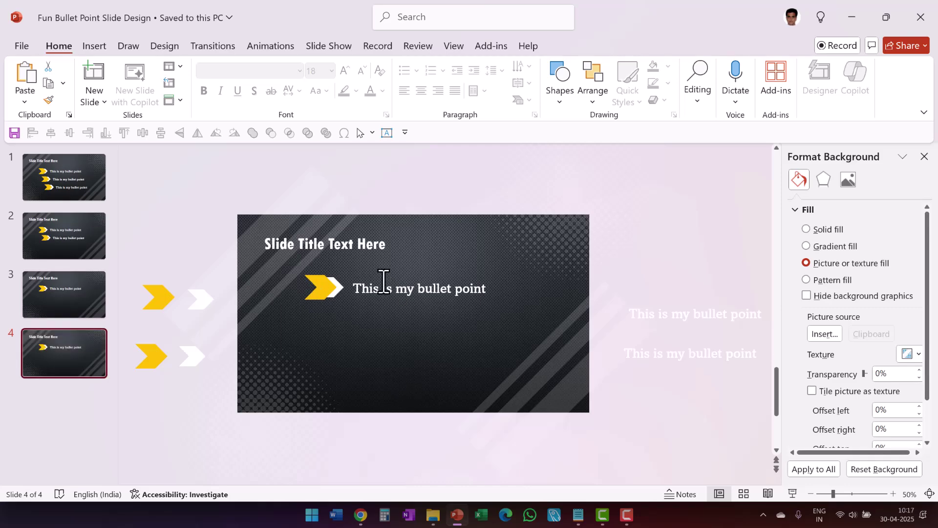
Move slide 4's yellow and white chevrons off-slide left and its bullet text off-slide right.
click(319, 287)
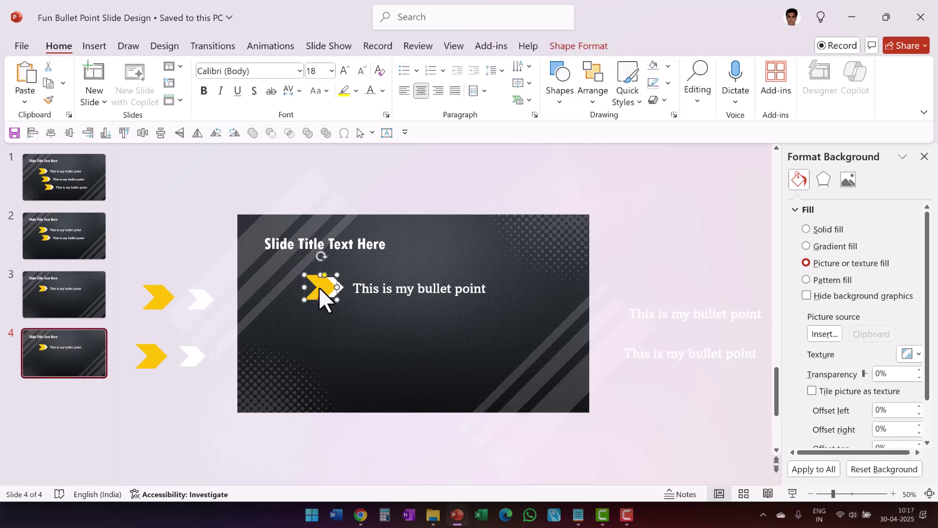
drag(318, 287, 168, 251)
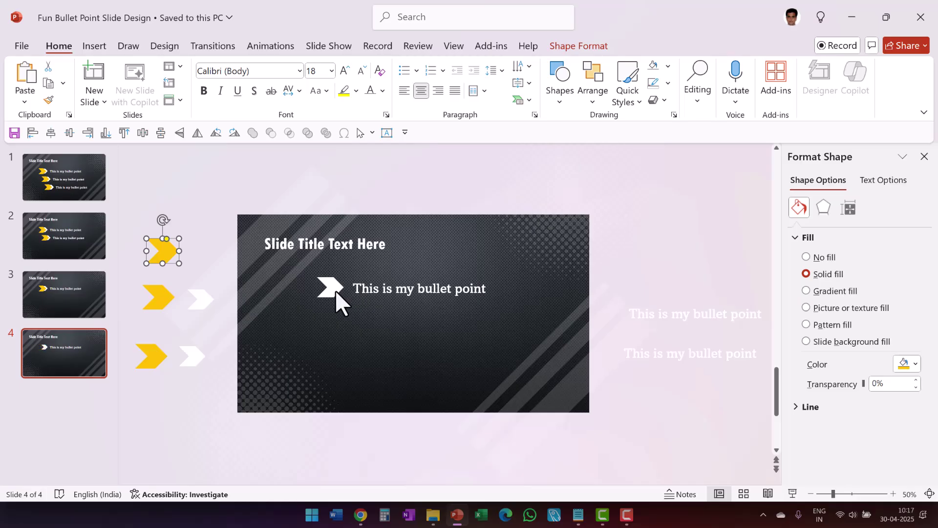
drag(335, 290, 218, 256)
click(454, 282)
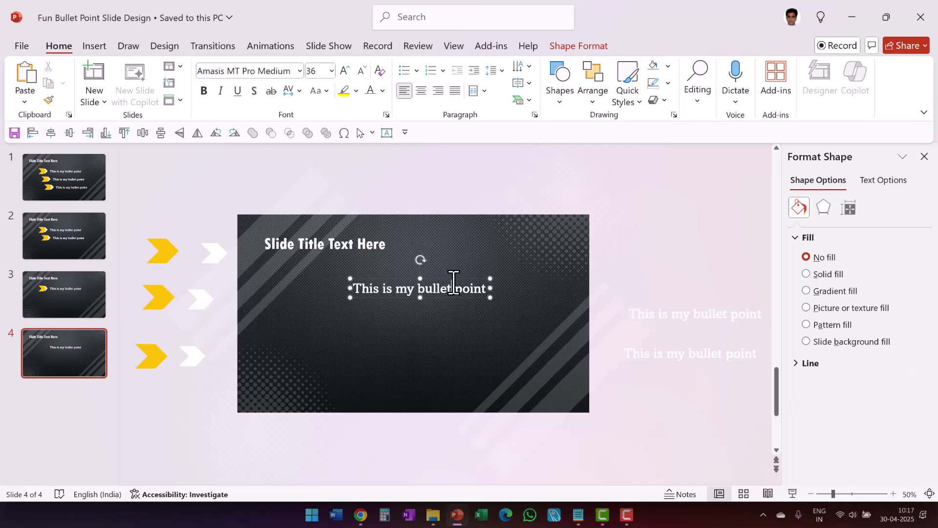
drag(454, 280, 732, 267)
Move the diagonal stripes and both halftone dot patterns off the slide.
drag(230, 195, 188, 170)
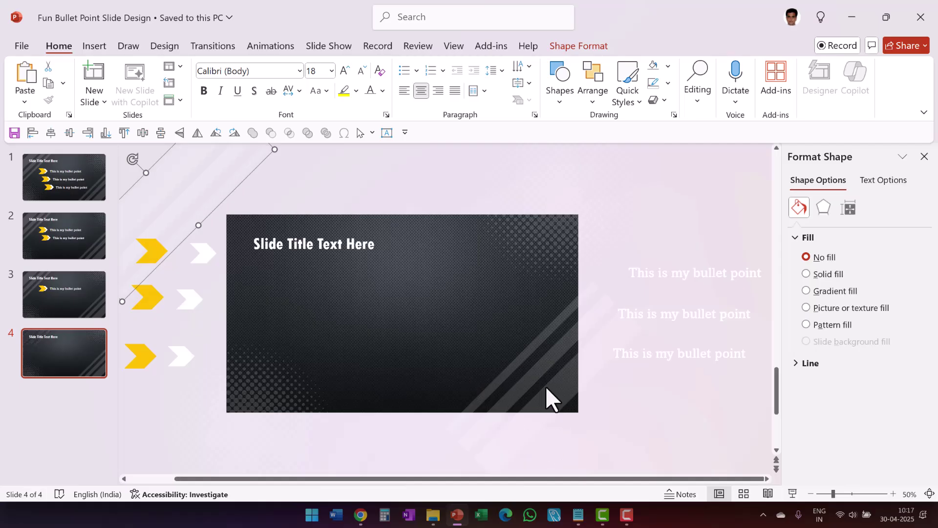
drag(545, 385, 678, 464)
click(548, 229)
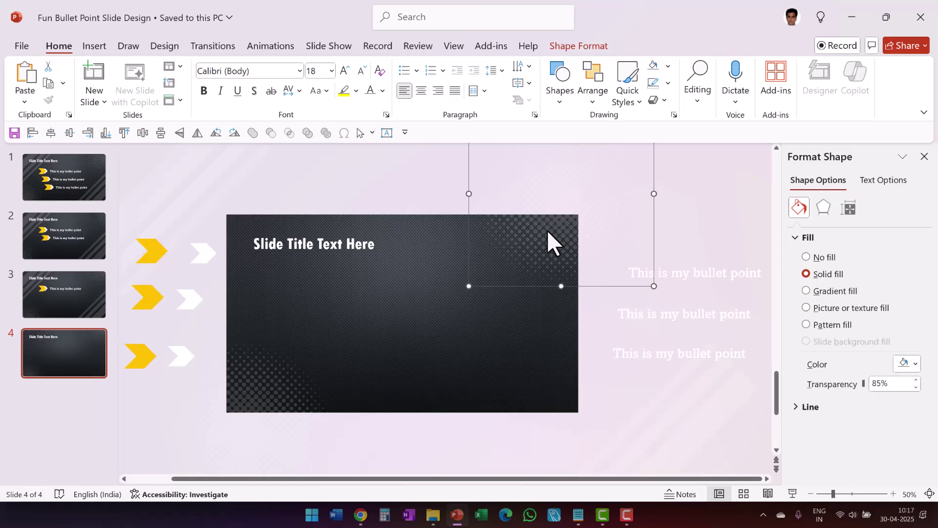
drag(547, 229, 654, 198)
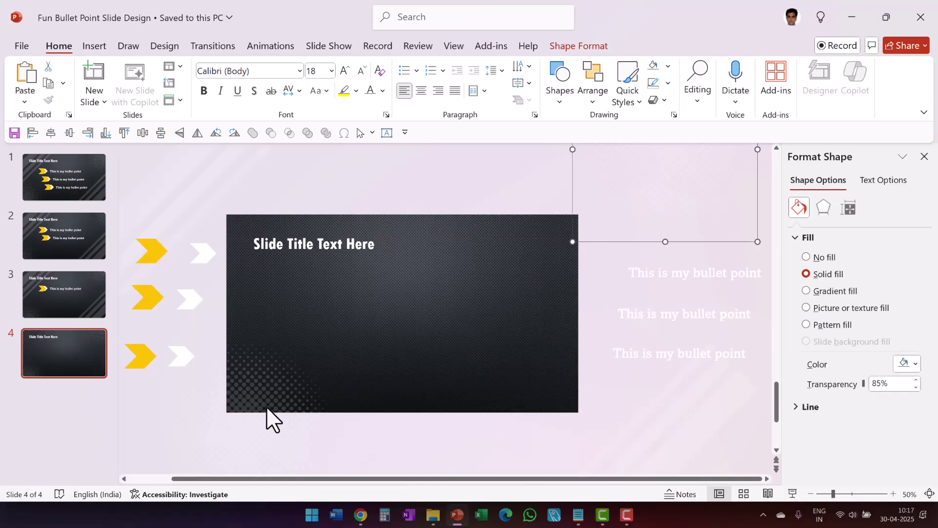
drag(268, 409, 192, 437)
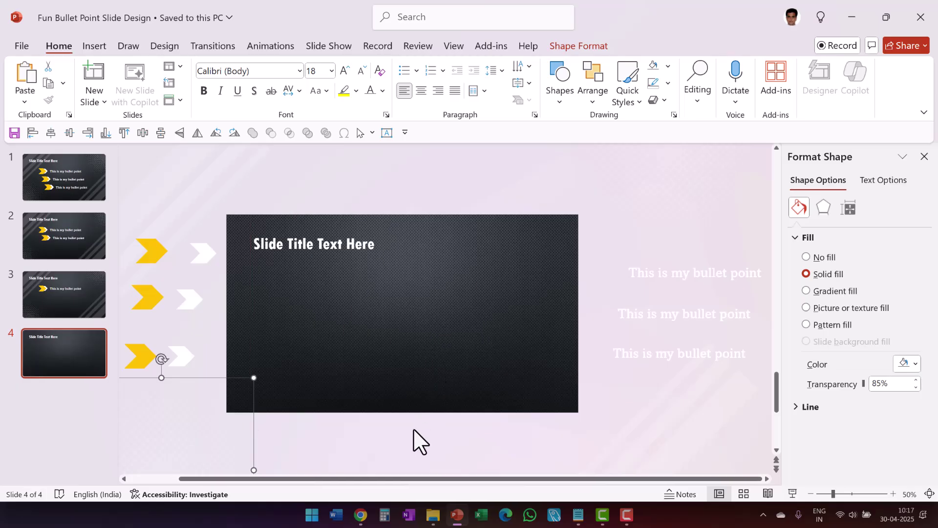
click(412, 347)
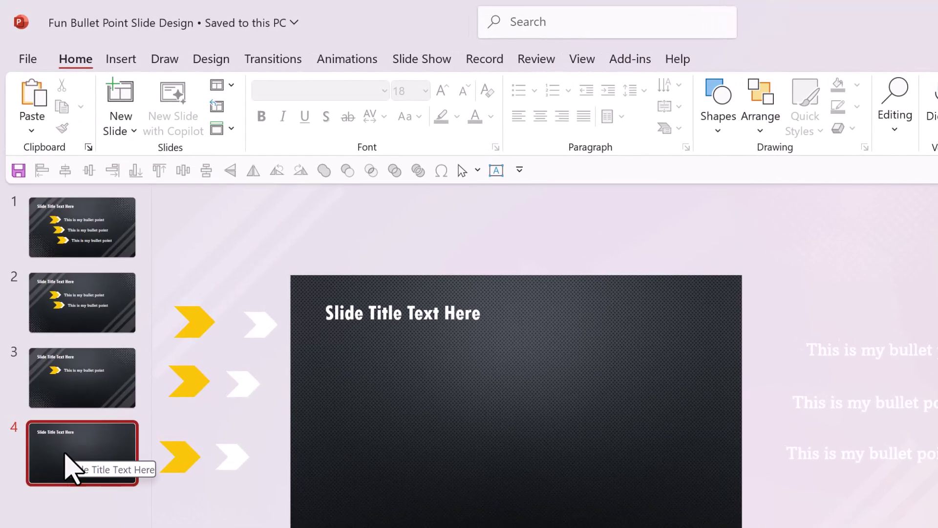
Reorder slides as title-only, one bullet, two bullets, then three bullets.
drag(64, 467, 67, 262)
drag(62, 230, 70, 237)
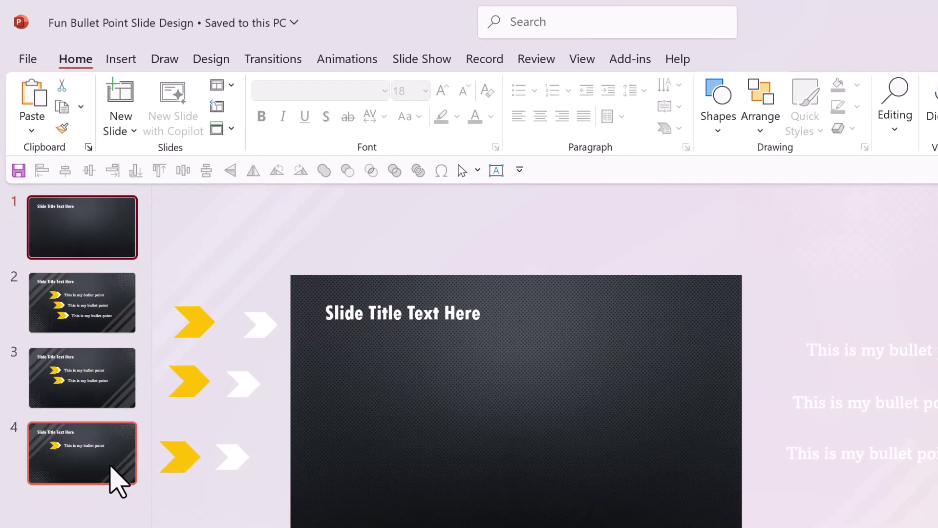
drag(115, 478, 119, 346)
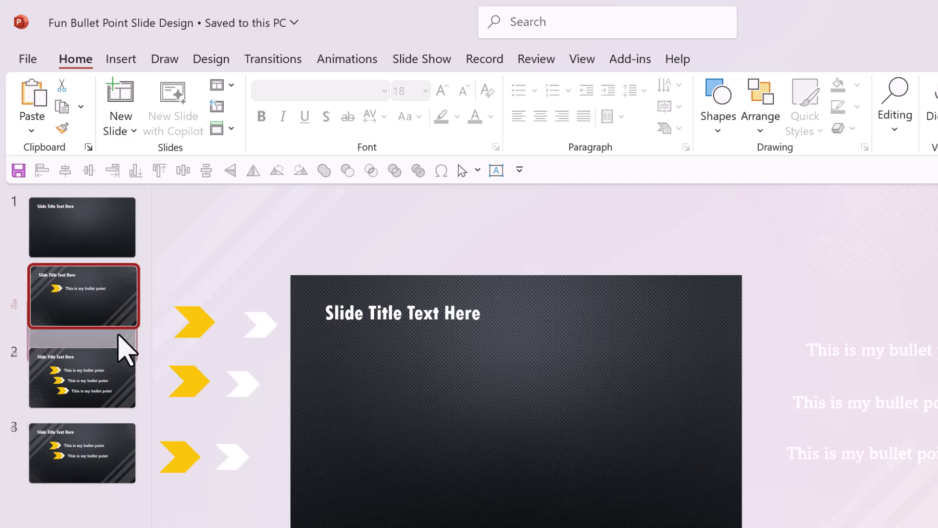
click(78, 472)
drag(78, 471, 71, 406)
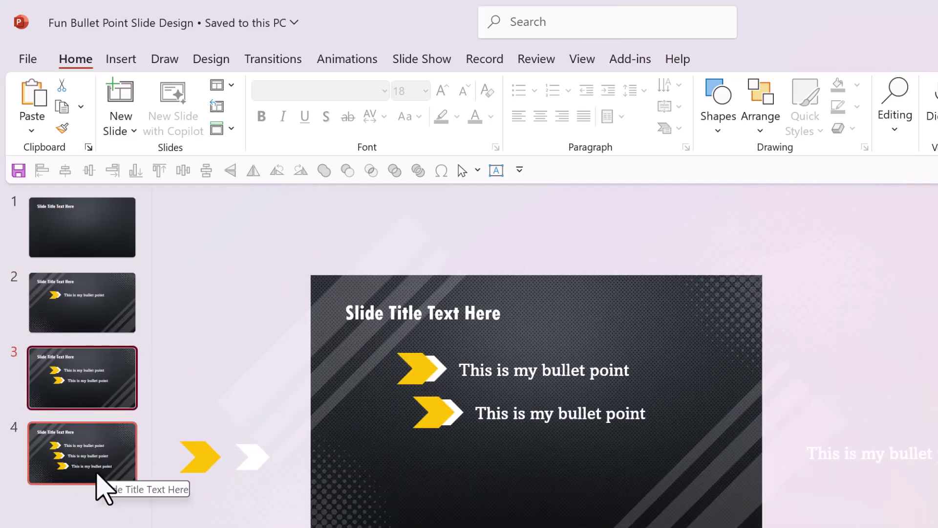
Apply a Morph transition to slides 2 through 4.
click(92, 315)
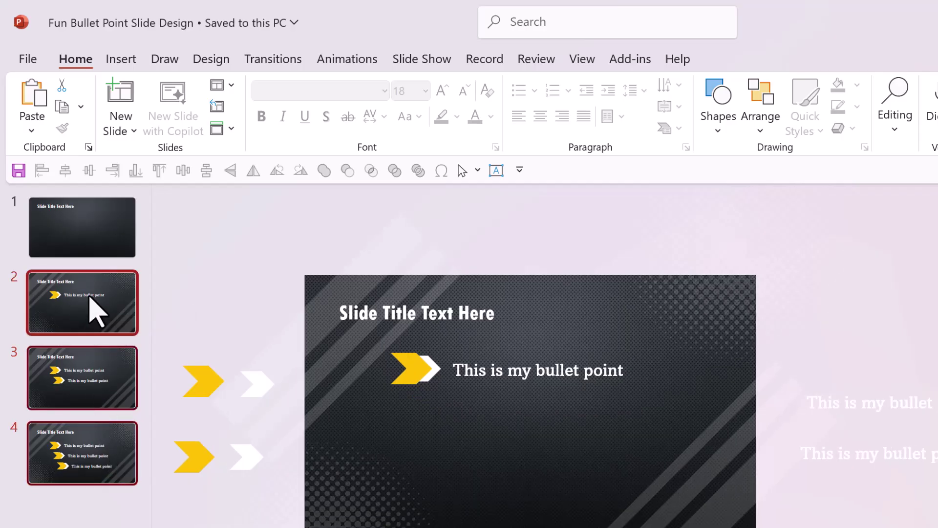
click(271, 61)
click(191, 128)
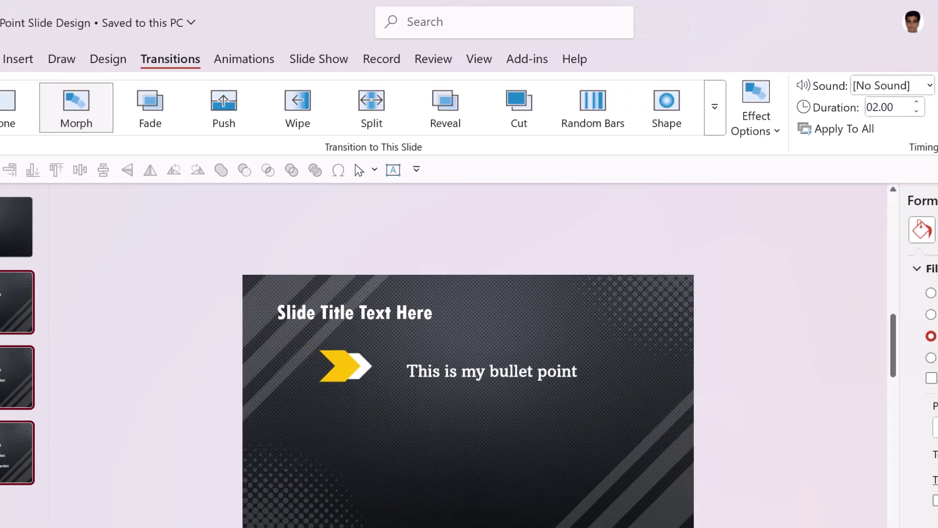
Reduce the Morph duration from 2 to 01.25 seconds and return to slide 1.
click(813, 111)
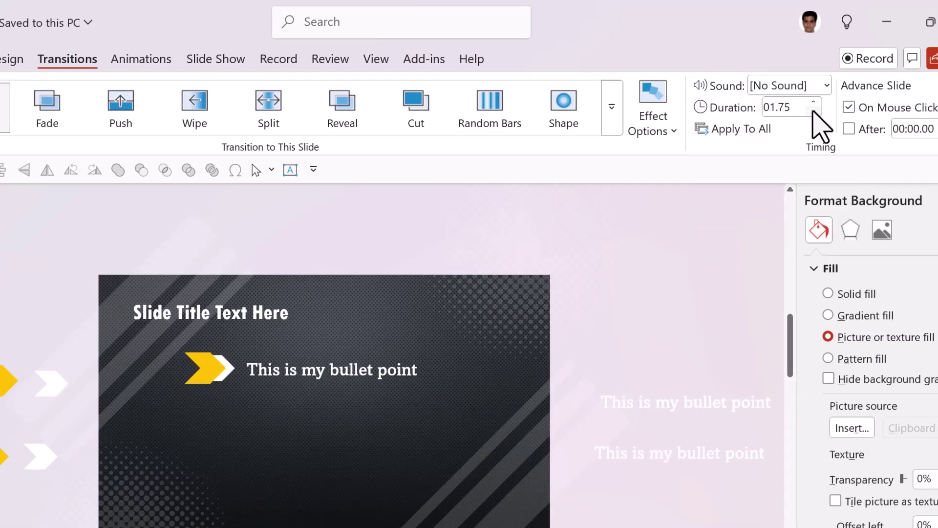
click(813, 110)
click(814, 110)
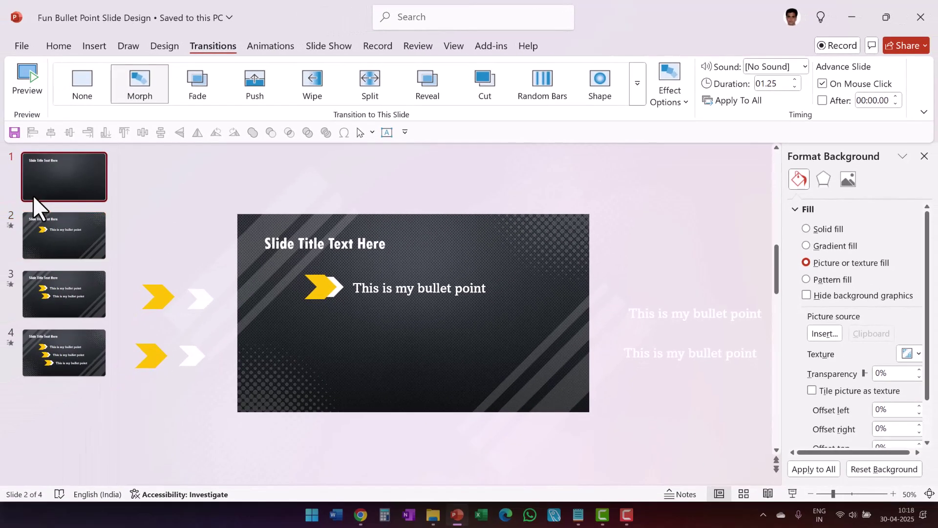
click(35, 196)
Run the slide show from the start and advance until the third chevron bullet appears.
click(792, 493)
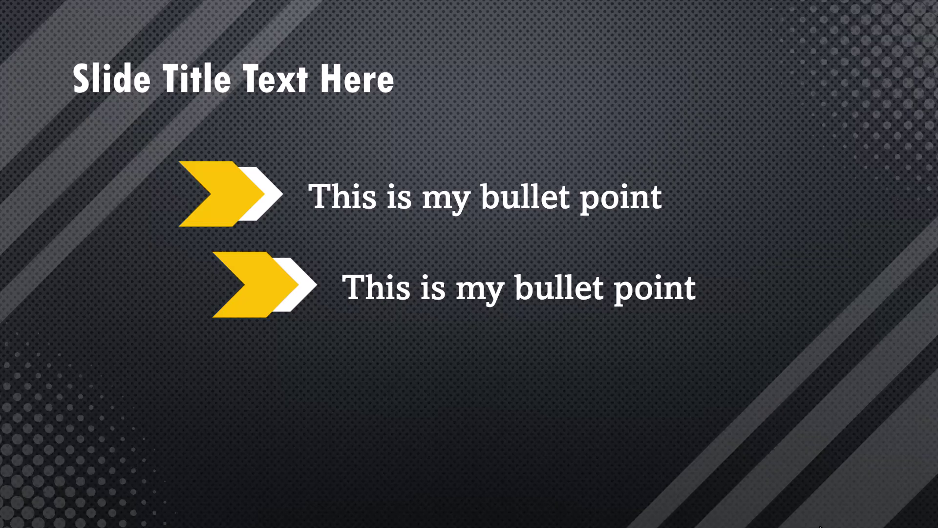
click(641, 107)
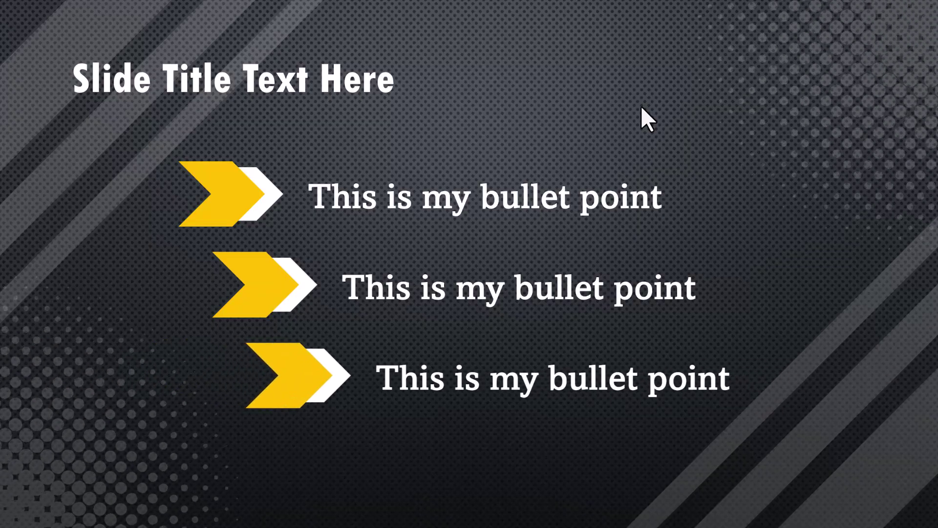